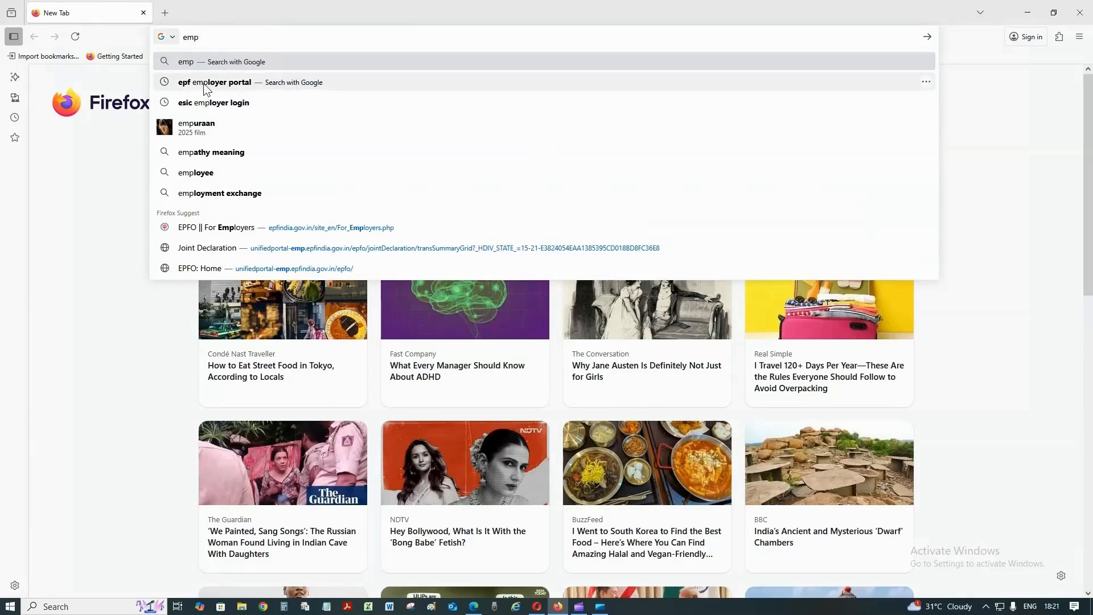
Search for 'epf employer portal' and open the 'EPFO || For Employers' result
{"action": "left_click", "coordinate": [241, 84]}
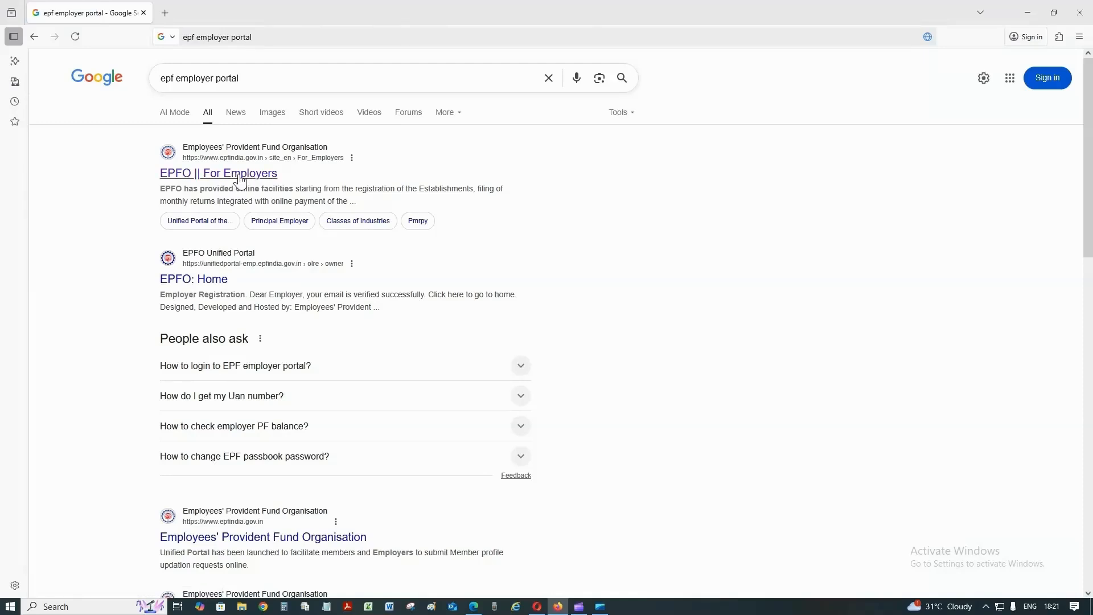
{"action": "left_click", "coordinate": [254, 176]}
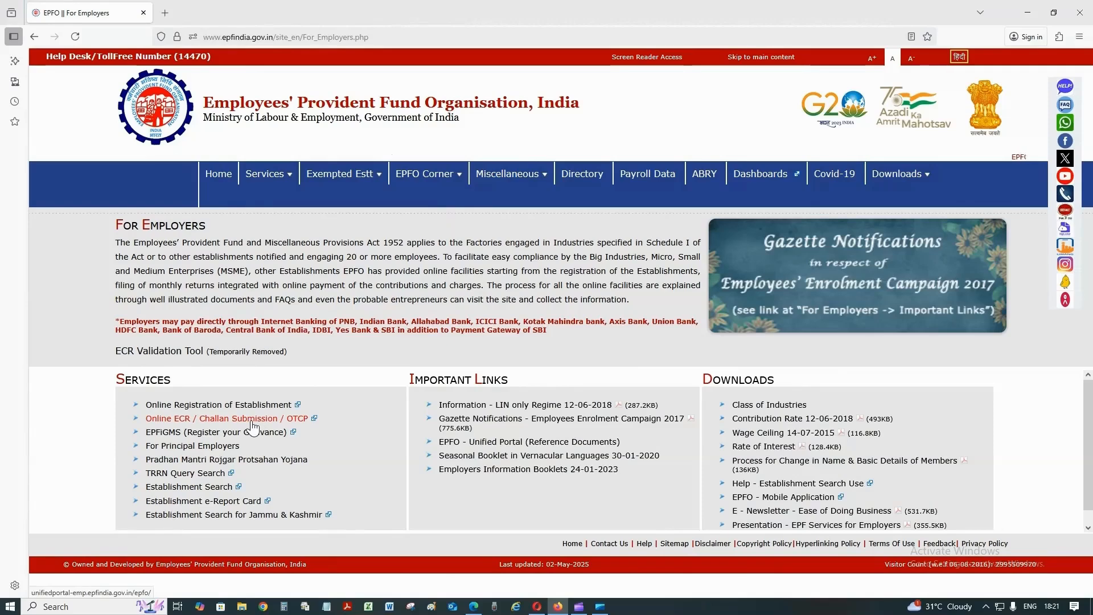
Sign in through Online ECR / Challan Submission, dismissing the alert and entering the captcha
{"action": "left_click", "coordinate": [259, 419]}
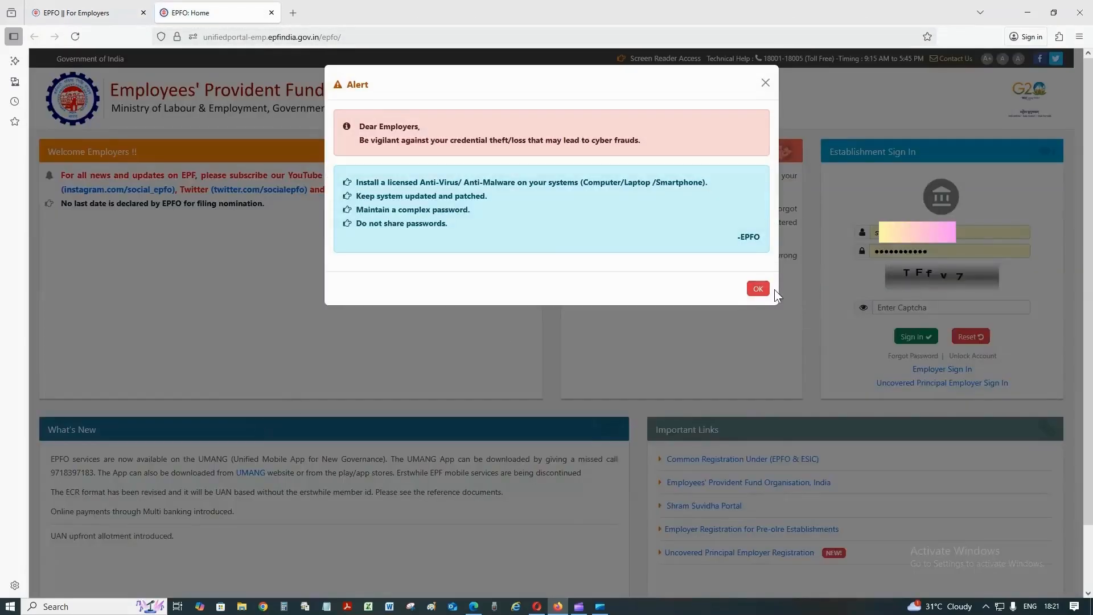
{"action": "left_click", "coordinate": [758, 289]}
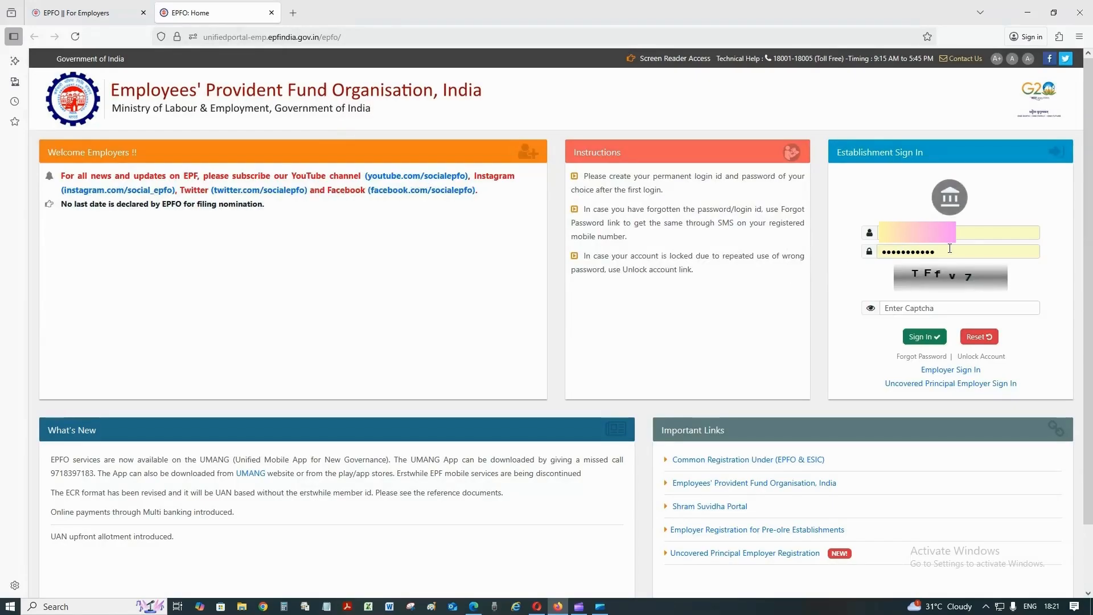
{"action": "left_click", "coordinate": [927, 314]}
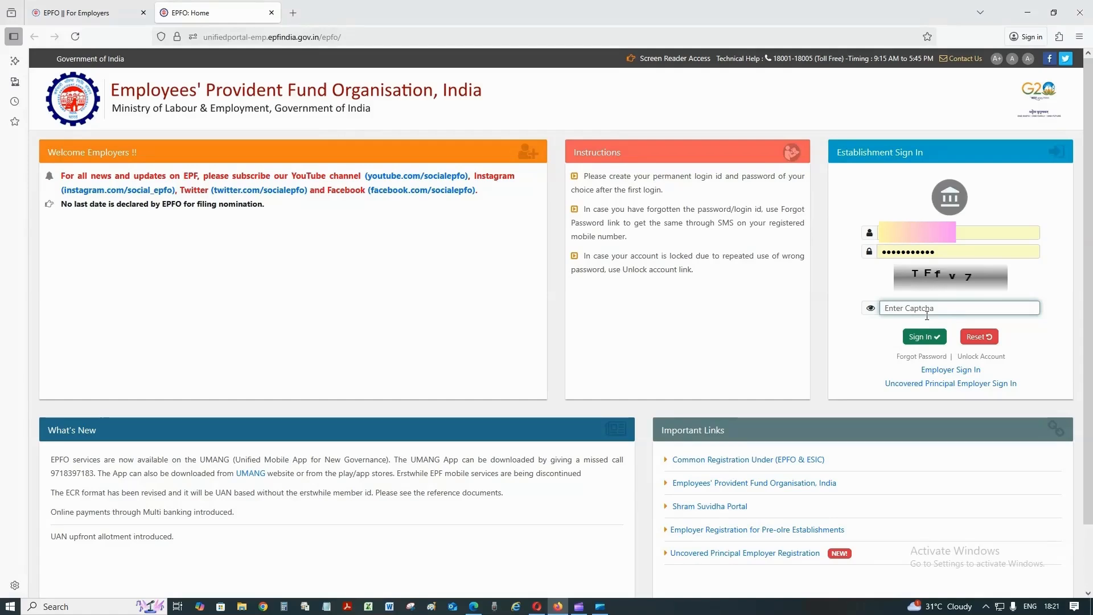
{"action": "type", "text": "TFfv7"}
{"action": "left_click", "coordinate": [930, 337]}
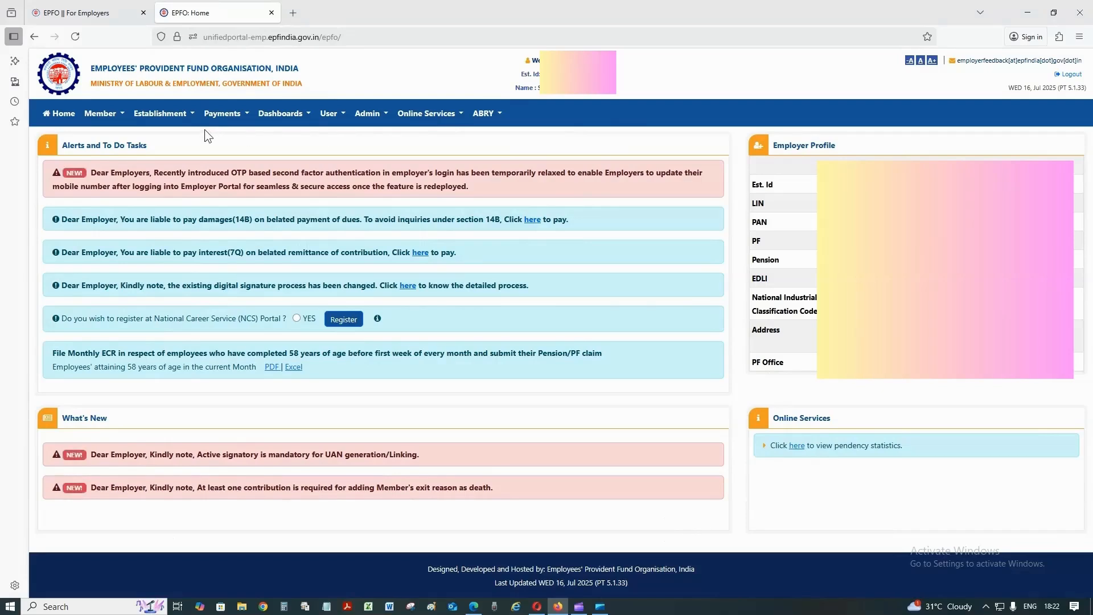
Choose REGISTER-INDIVIDUAL from the Member menu to open the blank Member Registration form
{"action": "left_click", "coordinate": [122, 115]}
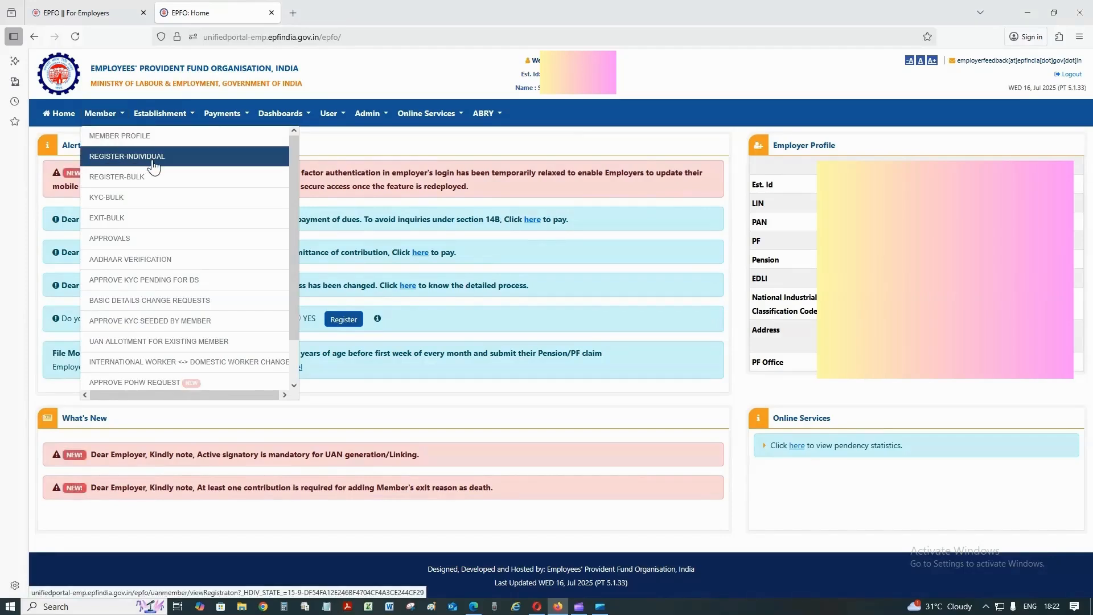
{"action": "left_click", "coordinate": [188, 166]}
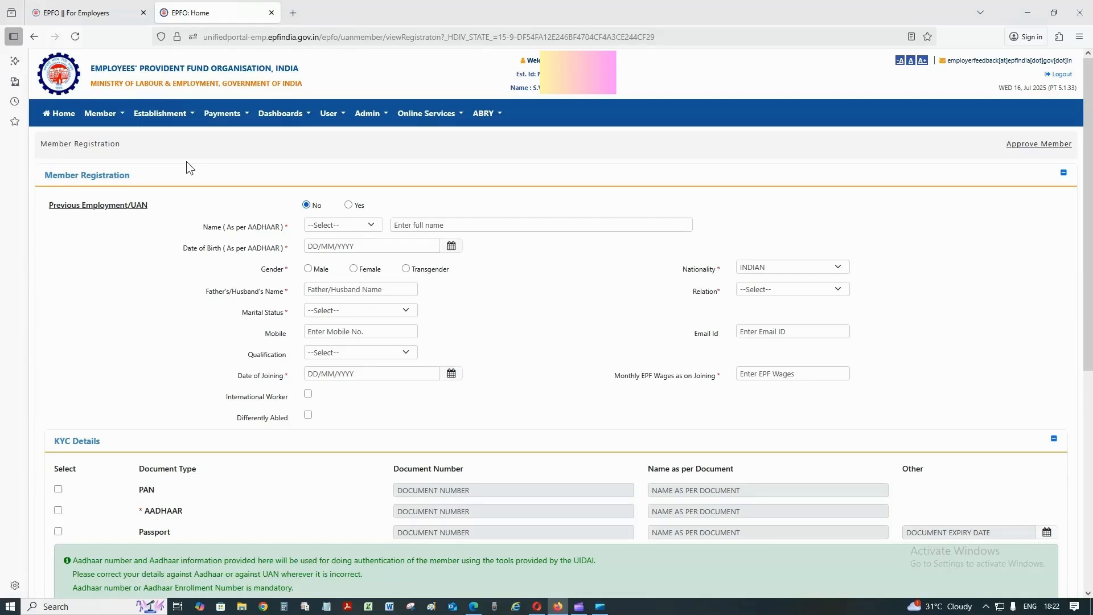
Set the title to Mrs. and enter the member's full name
{"action": "left_click", "coordinate": [328, 226]}
{"action": "left_click", "coordinate": [316, 285]}
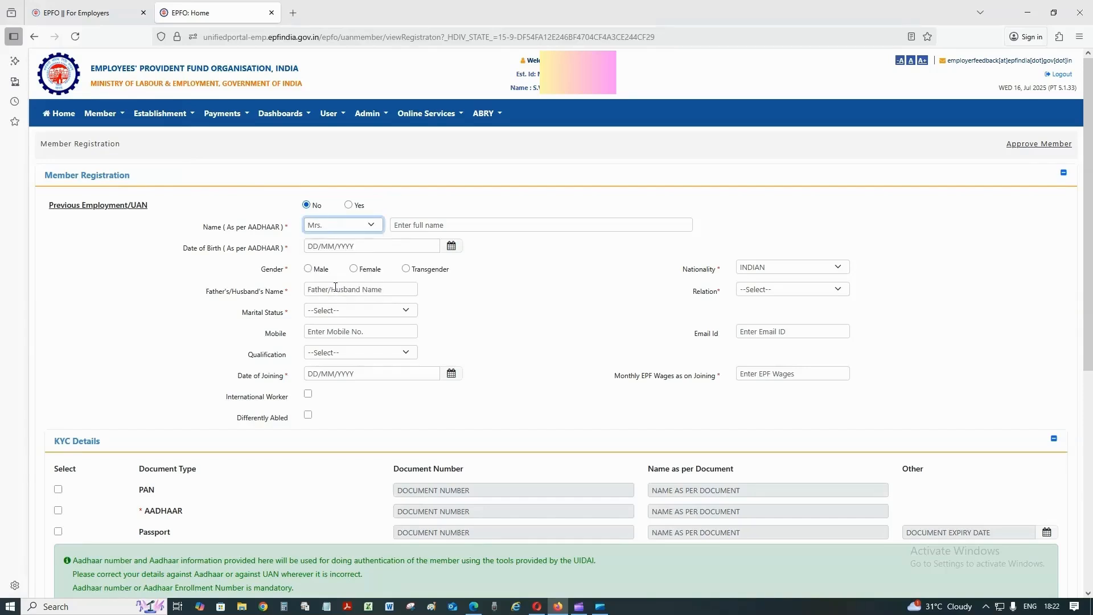
{"action": "left_click", "coordinate": [441, 226]}
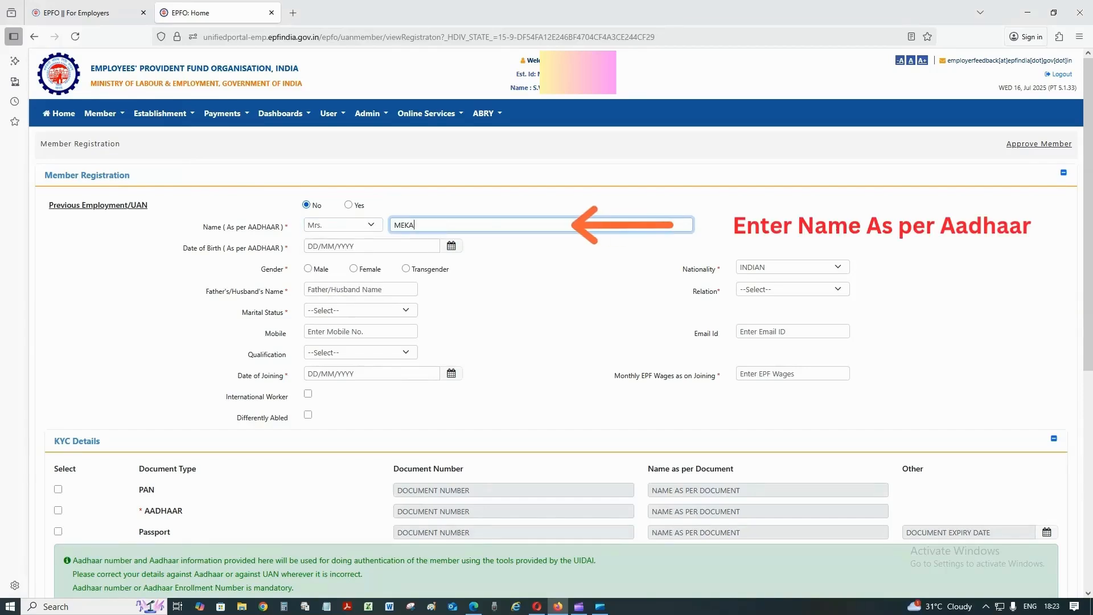
Set the date of birth to 01/01/1996 in the calendar picker
{"action": "left_click", "coordinate": [451, 246]}
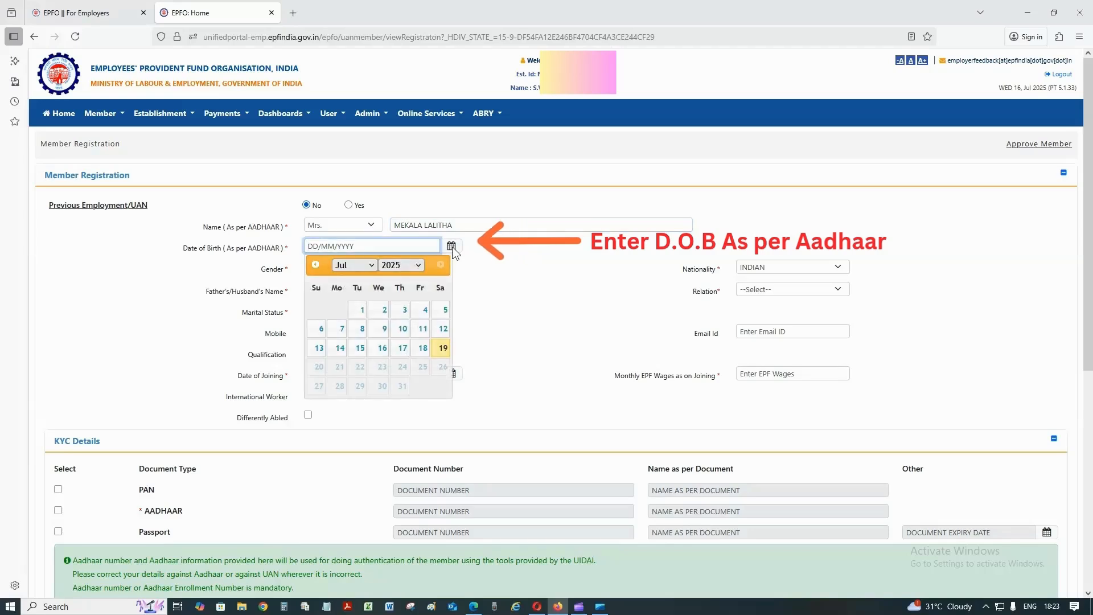
{"action": "left_click", "coordinate": [421, 264]}
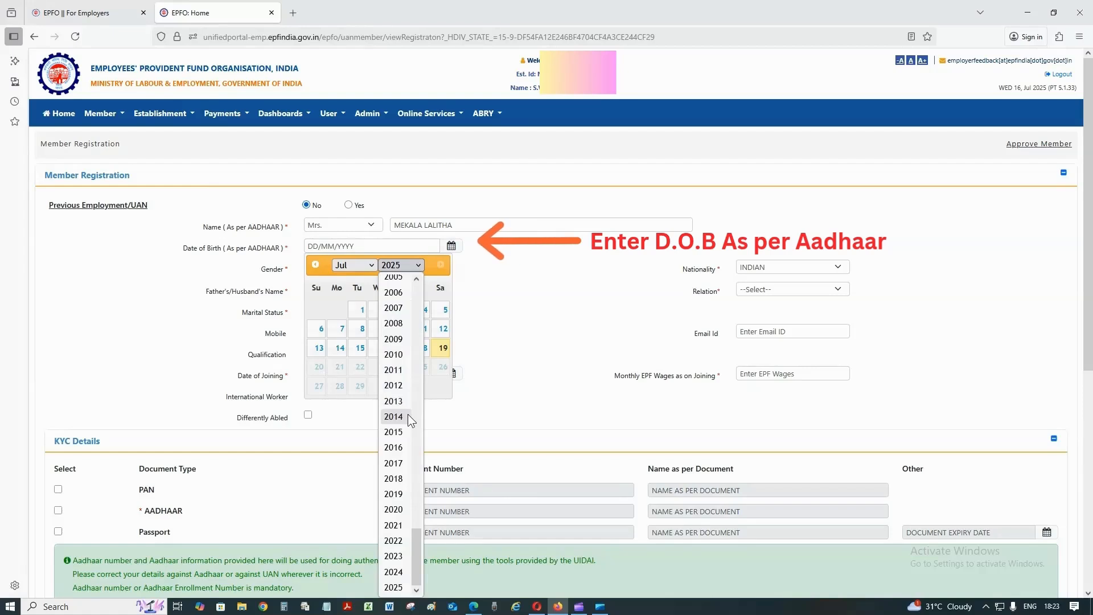
{"action": "scroll", "coordinate": [408, 415], "scroll_direction": "up", "scroll_amount": 10}
{"action": "scroll", "coordinate": [401, 456], "scroll_direction": "down", "scroll_amount": 2}
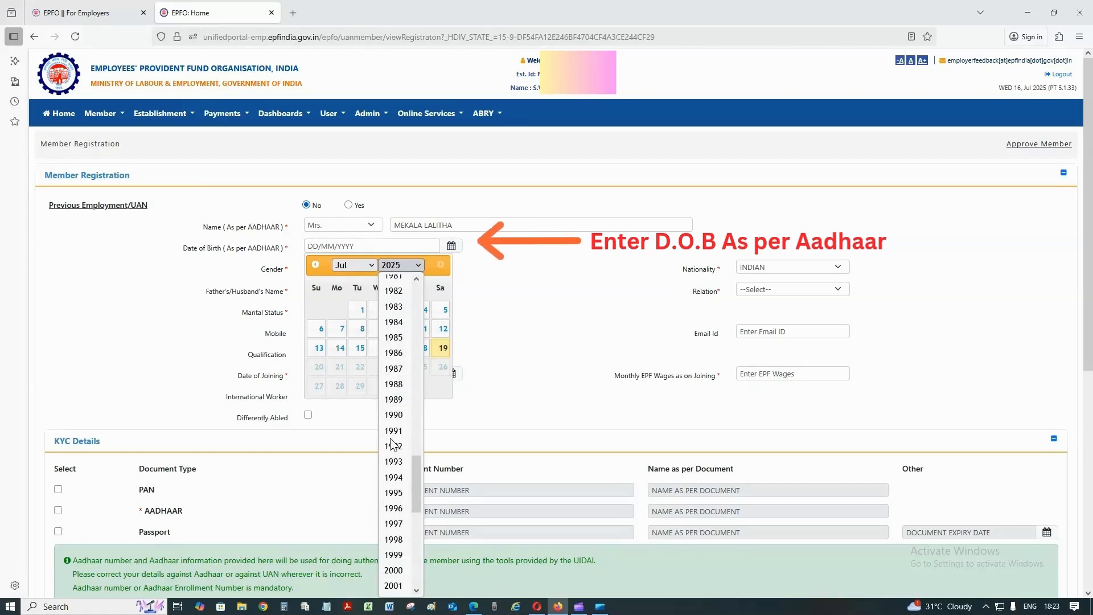
{"action": "left_click", "coordinate": [400, 510]}
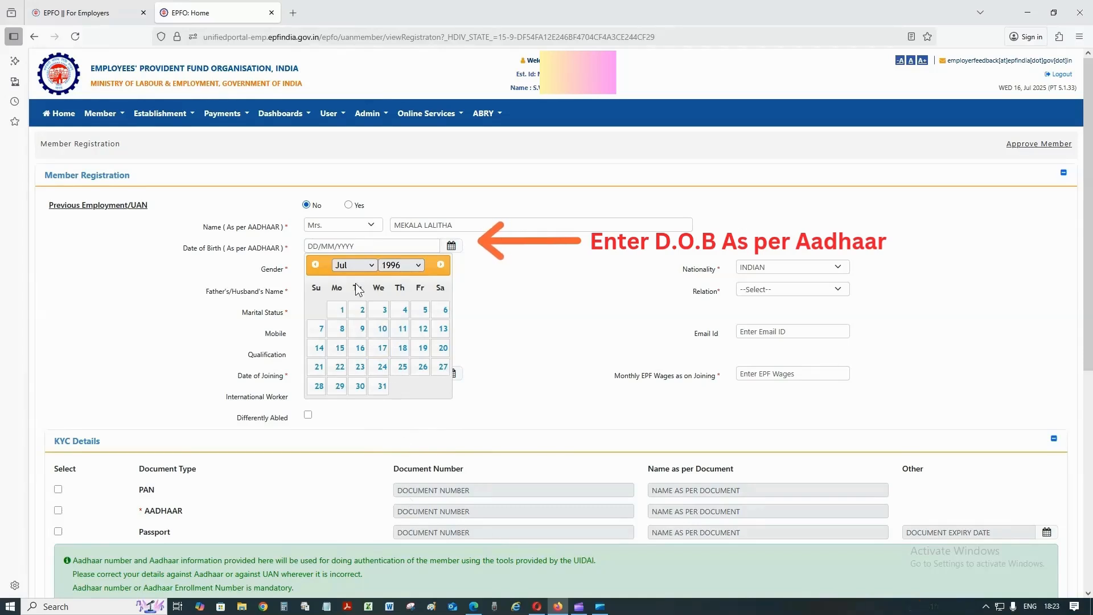
{"action": "left_click", "coordinate": [354, 266]}
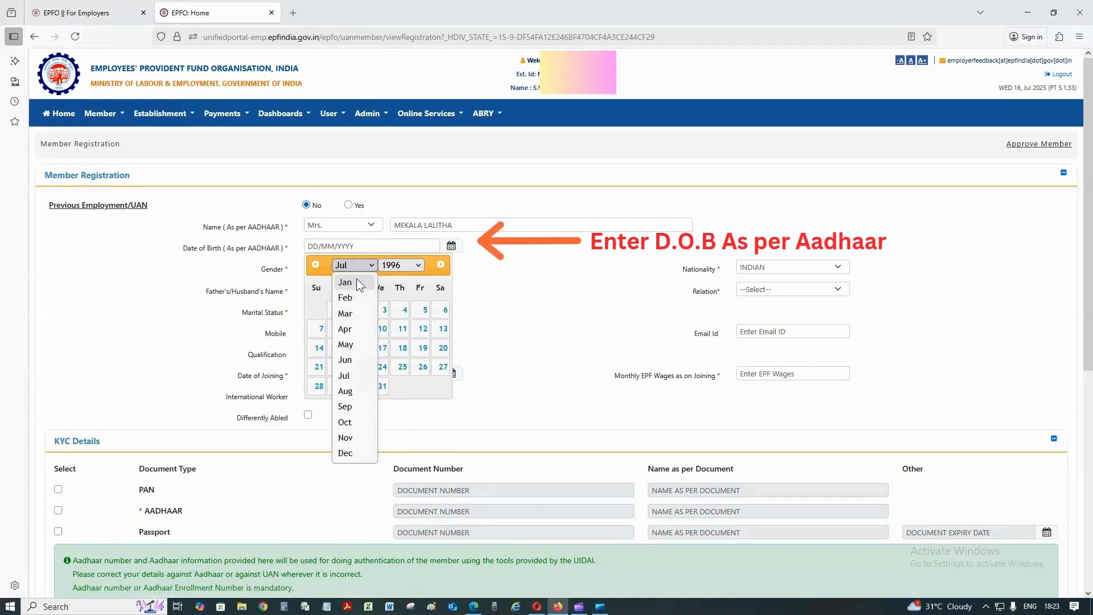
{"action": "left_click", "coordinate": [356, 278]}
{"action": "left_click", "coordinate": [341, 309]}
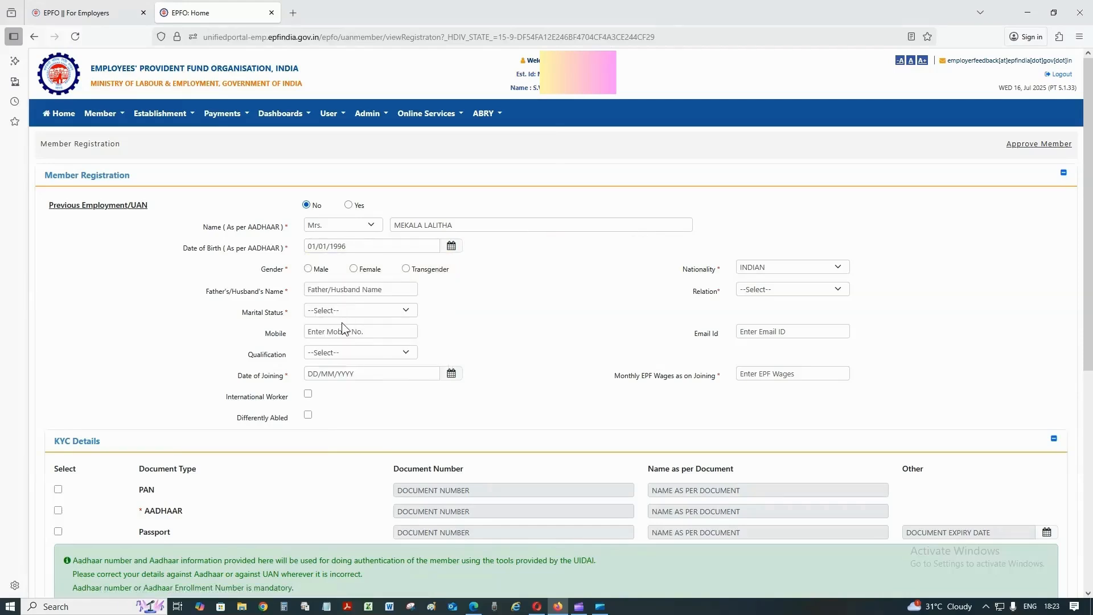
Enter the husband's name and set the relation to Husband
{"action": "left_click", "coordinate": [343, 292]}
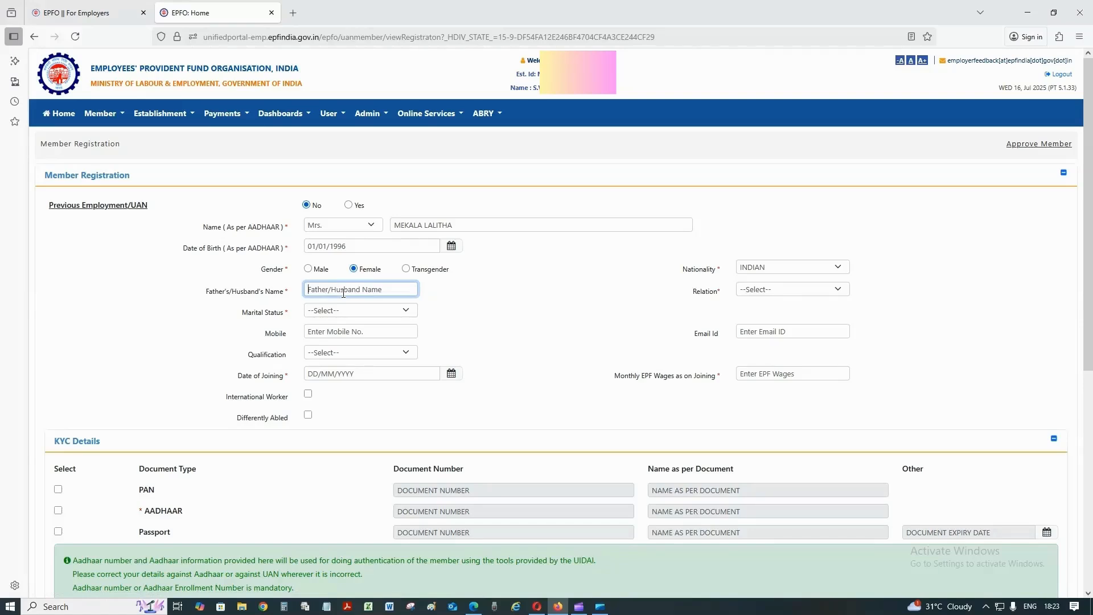
{"action": "left_click", "coordinate": [762, 290]}
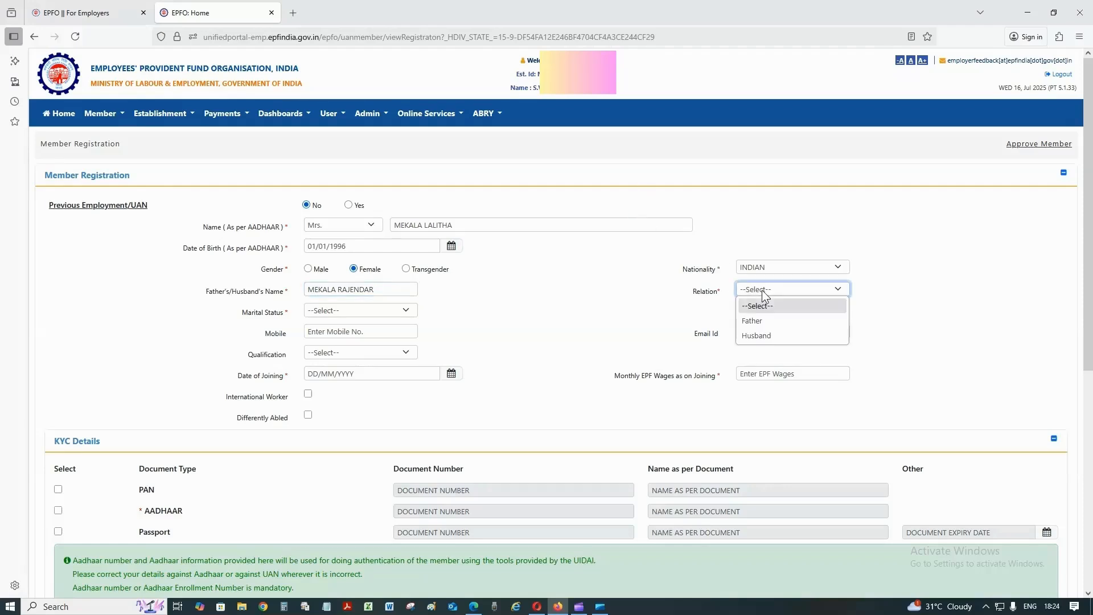
{"action": "left_click", "coordinate": [754, 333]}
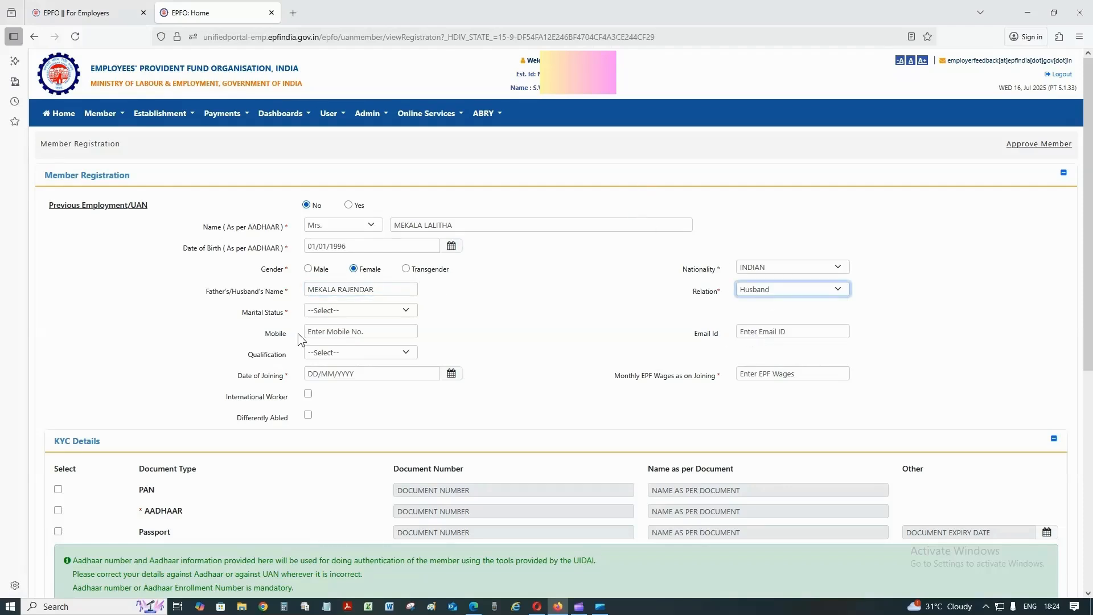
Set marital status to MARRIED and qualification to ILLITERATE
{"action": "left_click", "coordinate": [347, 312]}
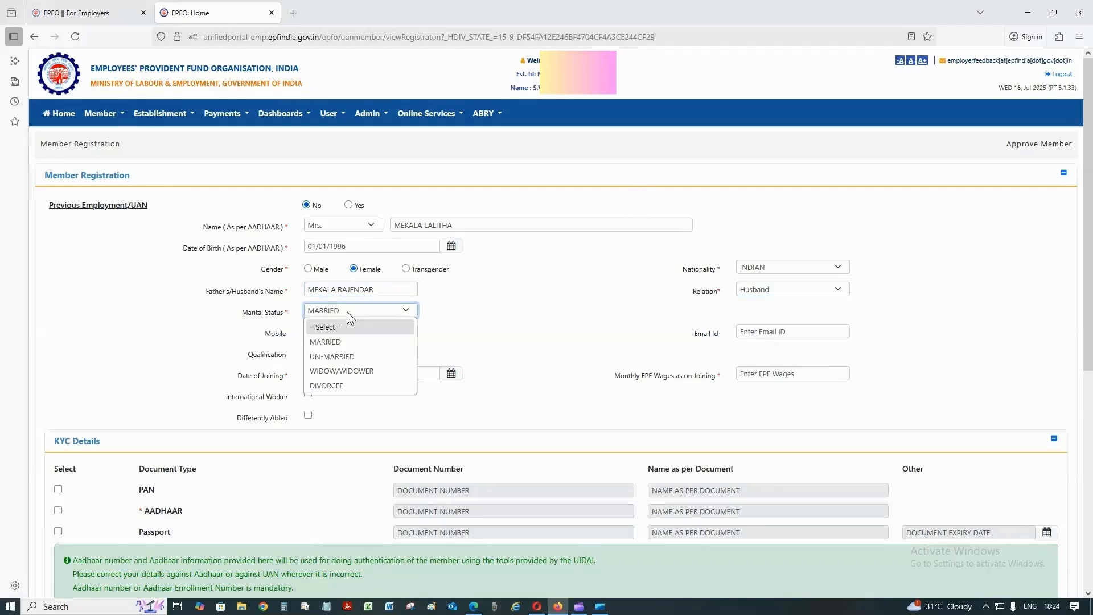
{"action": "left_click", "coordinate": [351, 341]}
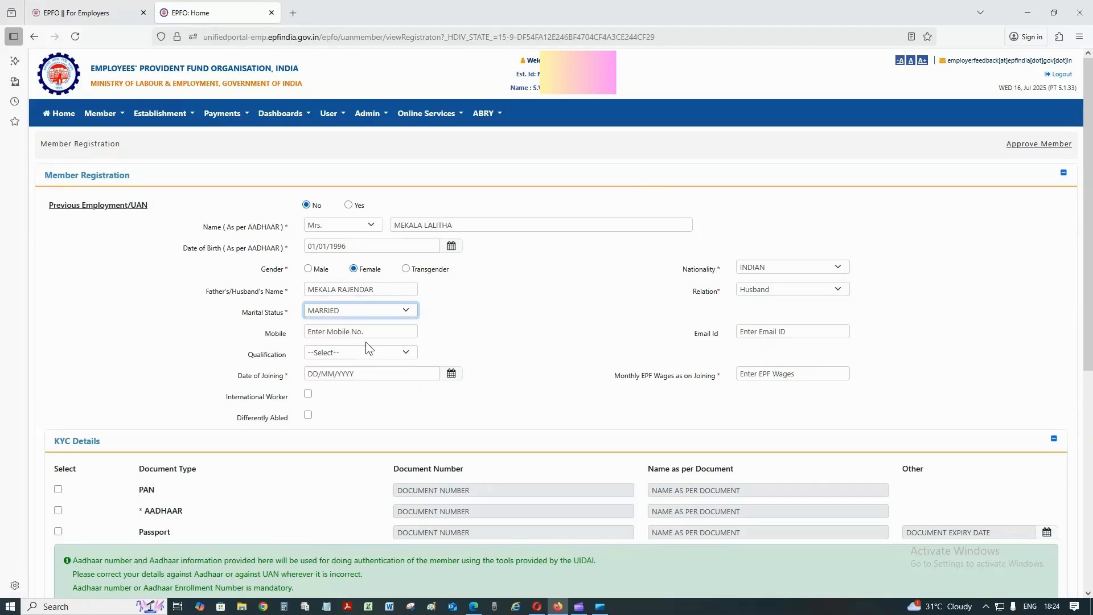
{"action": "left_click", "coordinate": [363, 333]}
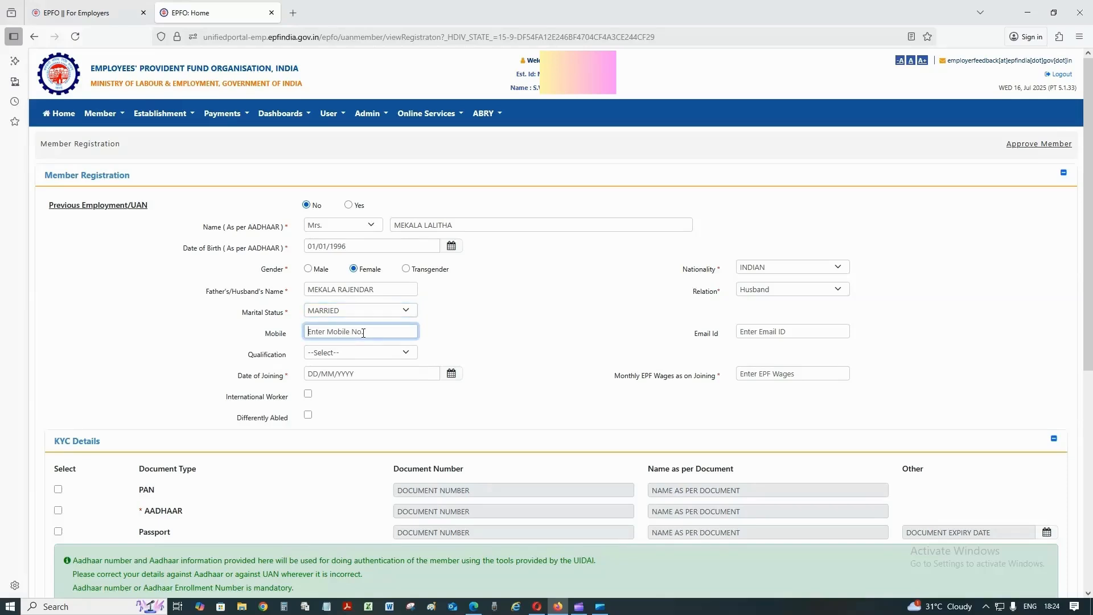
{"action": "left_click", "coordinate": [361, 353]}
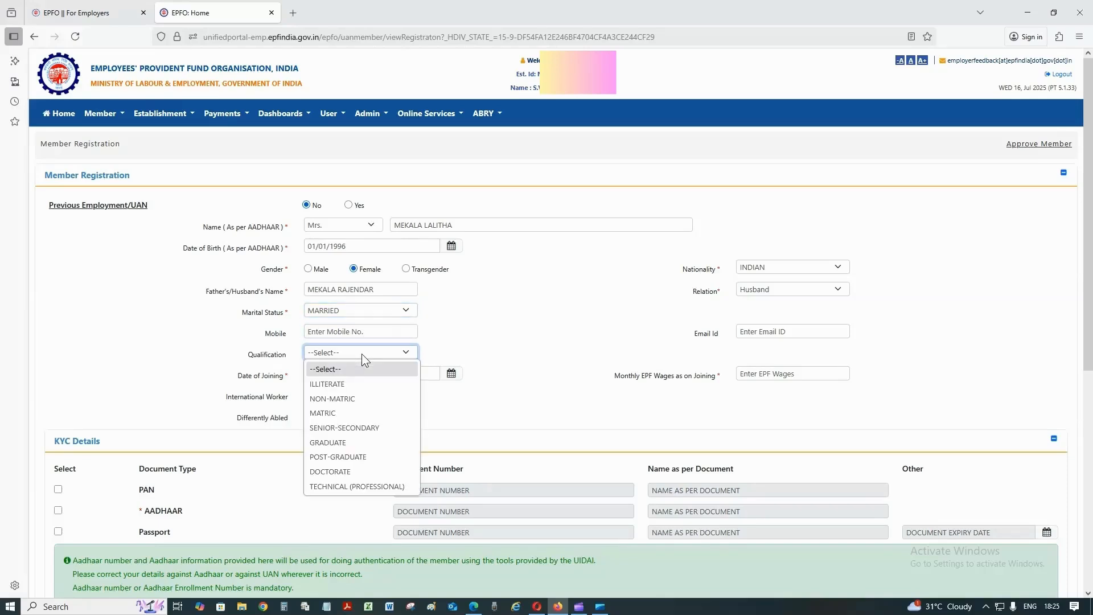
{"action": "left_click", "coordinate": [347, 380]}
{"action": "left_click", "coordinate": [510, 404]}
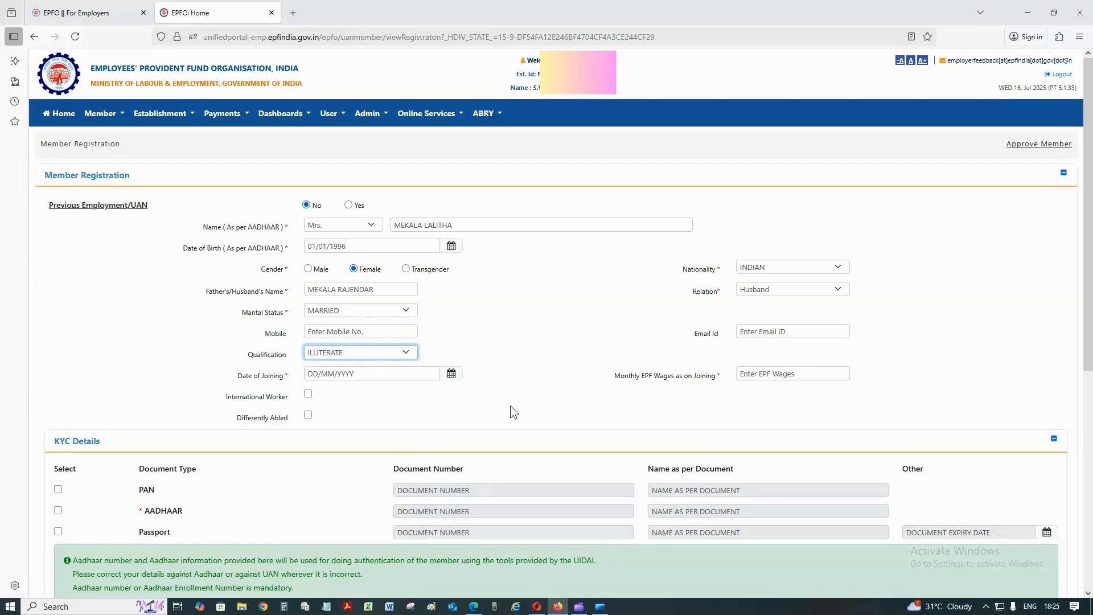
Set the date of joining to 15/07/2025 and monthly EPF wages starting with 700
{"action": "left_click", "coordinate": [395, 377]}
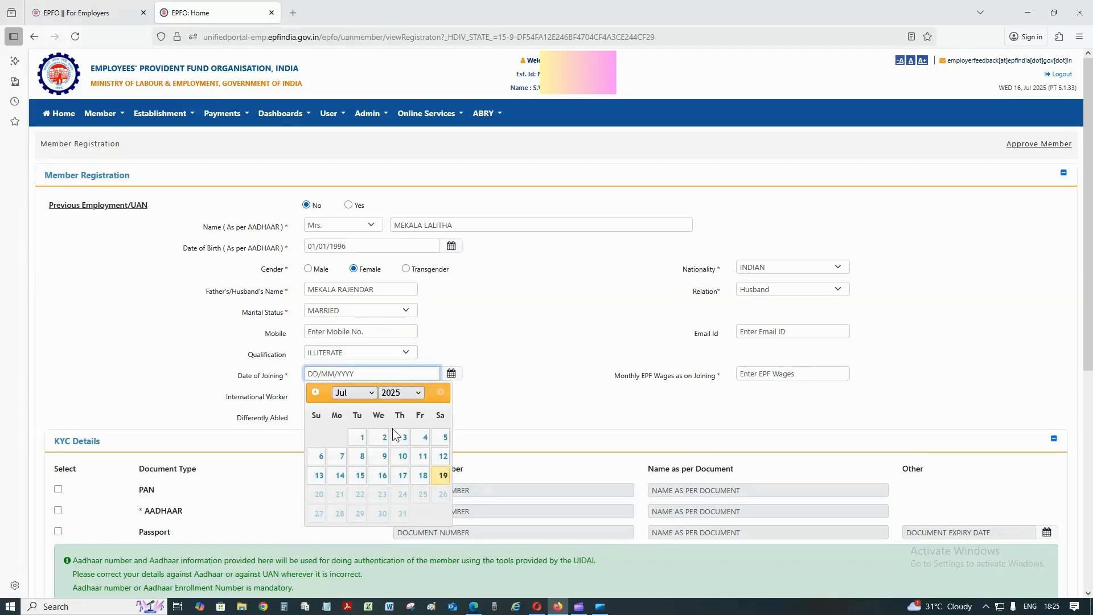
{"action": "left_click", "coordinate": [360, 478]}
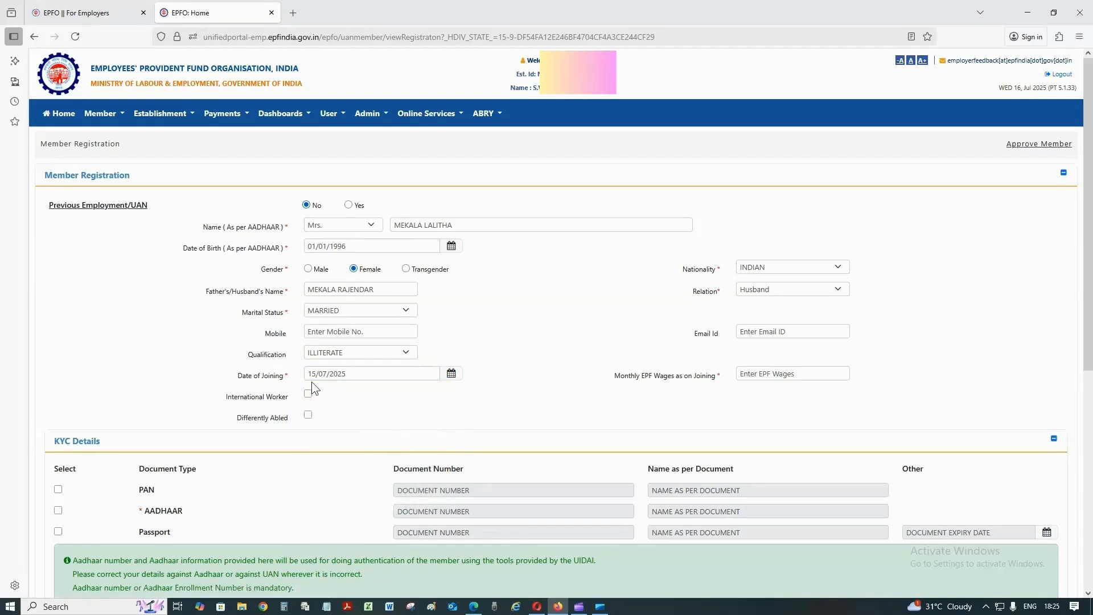
{"action": "left_click", "coordinate": [749, 380]}
{"action": "type", "text": "7000"}
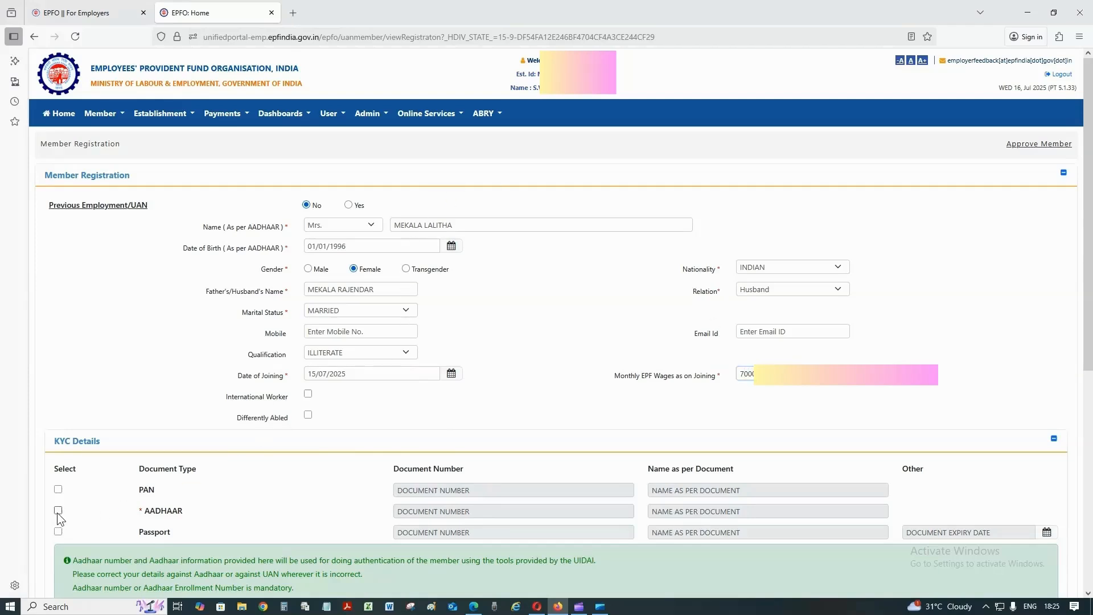
Add AADHAAR as a KYC document and enter the Aadhaar number
{"action": "left_click", "coordinate": [58, 511]}
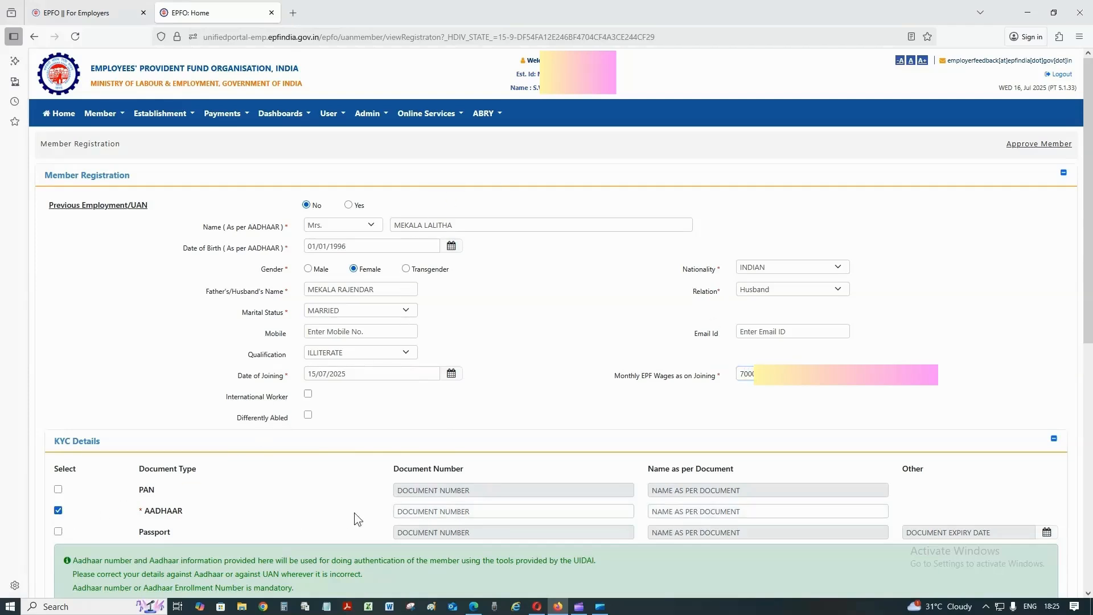
{"action": "left_click", "coordinate": [456, 513]}
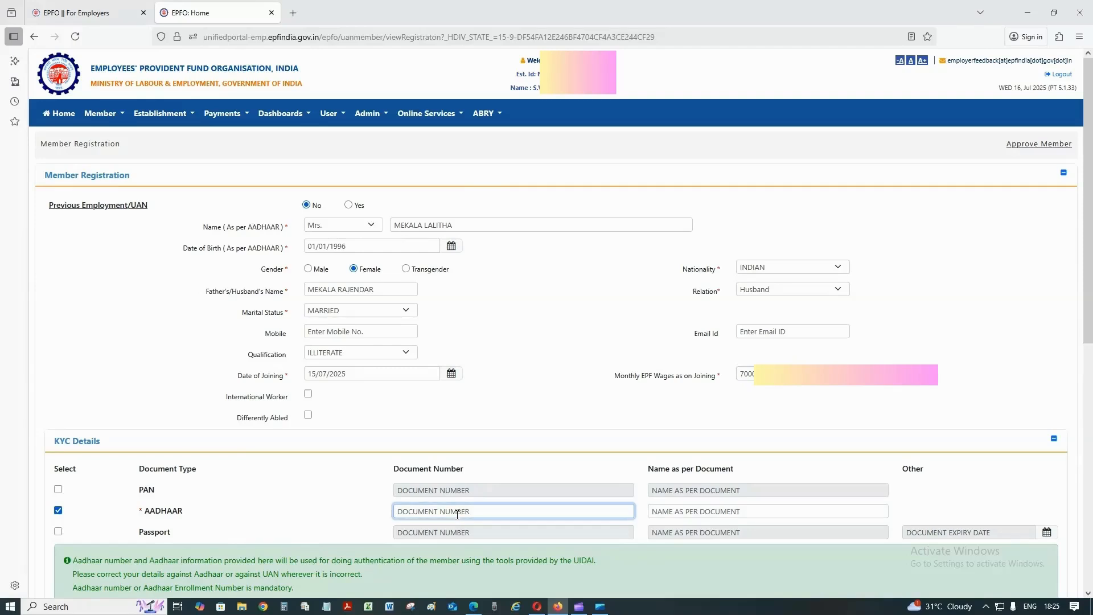
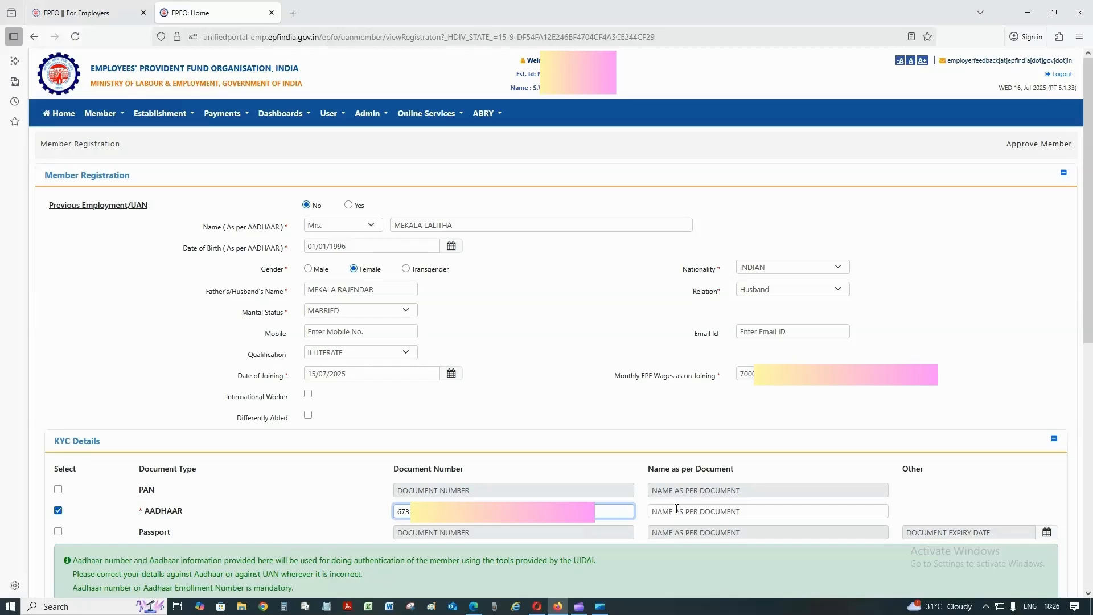
Enter the member's name as per Aadhaar and tick the Aadhaar consent checkbox
{"action": "left_click", "coordinate": [716, 512]}
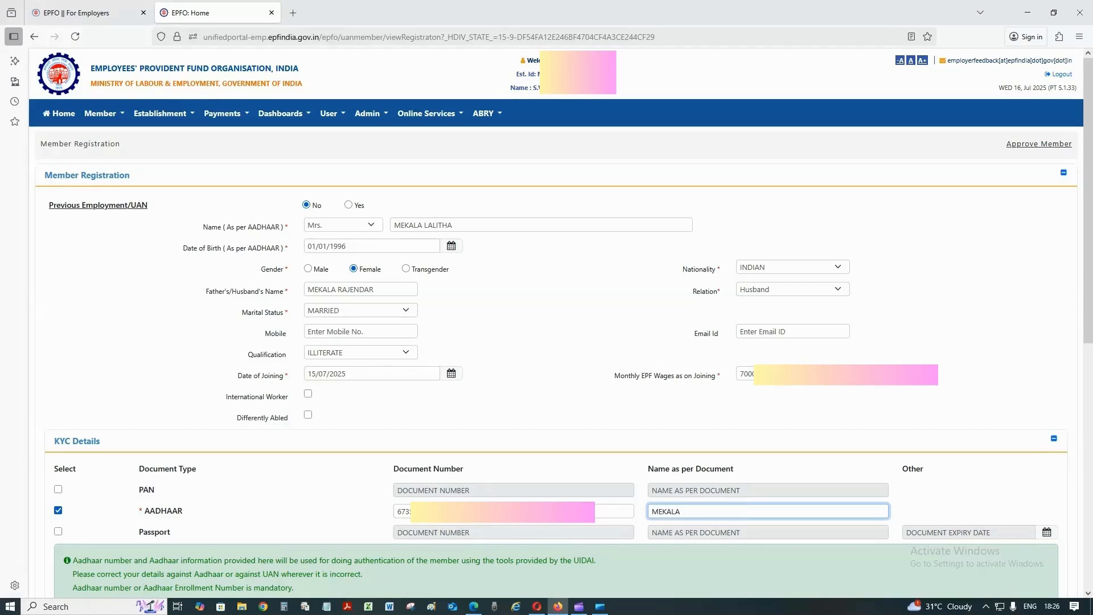
{"action": "scroll", "coordinate": [373, 471], "scroll_direction": "down", "scroll_amount": 3}
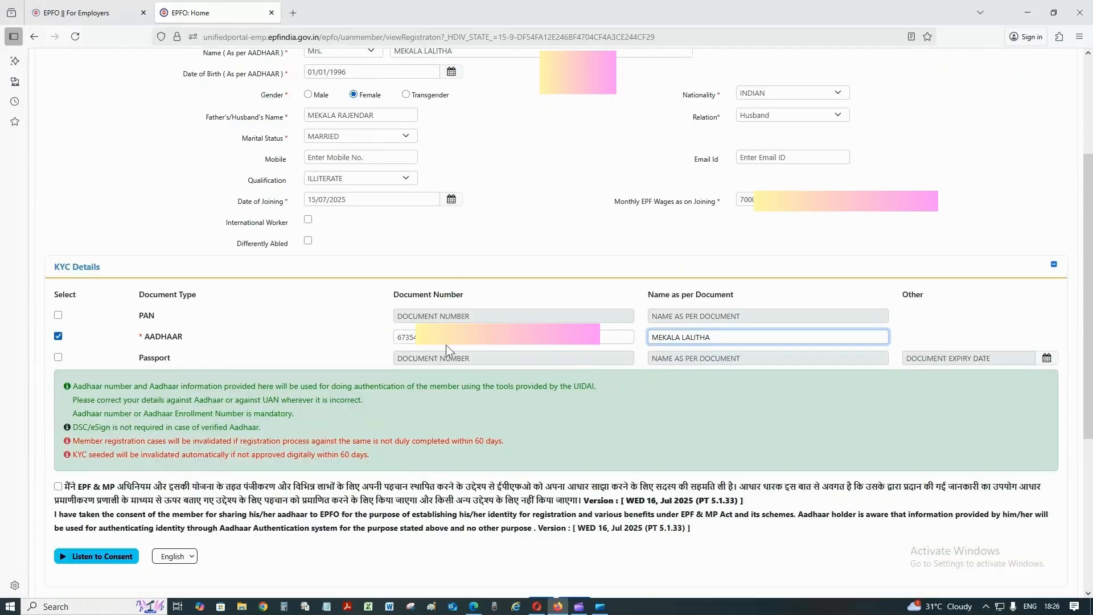
{"action": "left_click", "coordinate": [58, 487]}
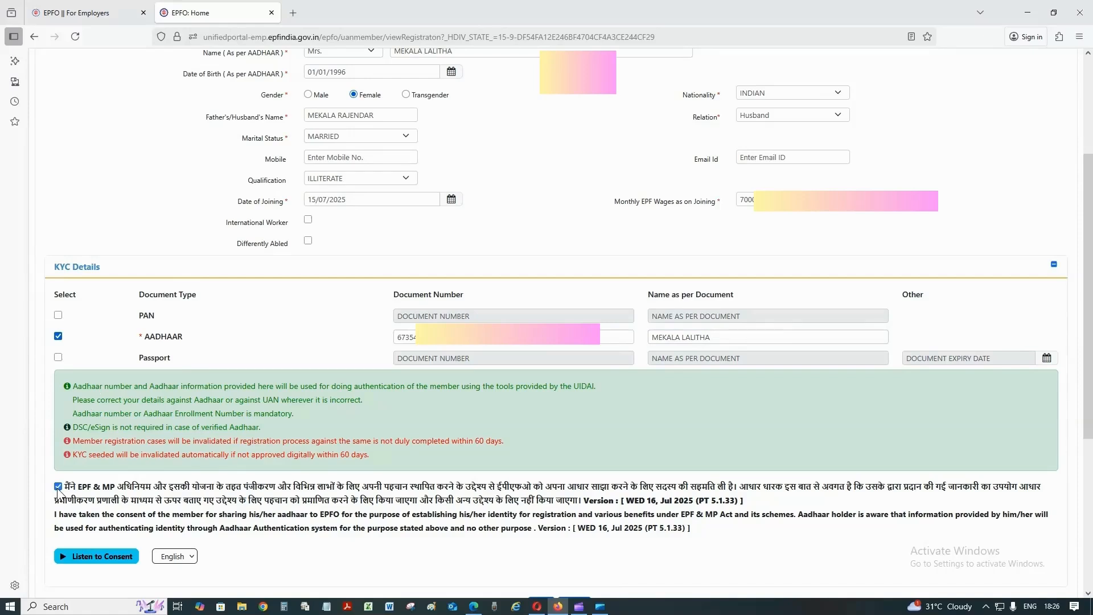
{"action": "scroll", "coordinate": [57, 487], "scroll_direction": "down", "scroll_amount": 2}
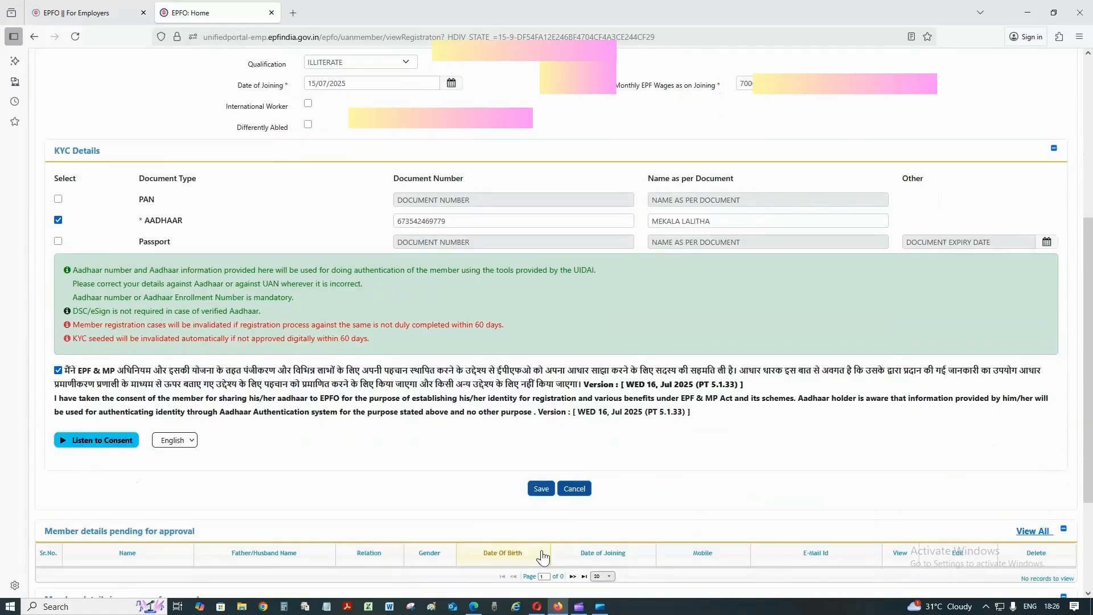
Save the member details and confirm the 'Are you sure' prompt
{"action": "left_click", "coordinate": [540, 489]}
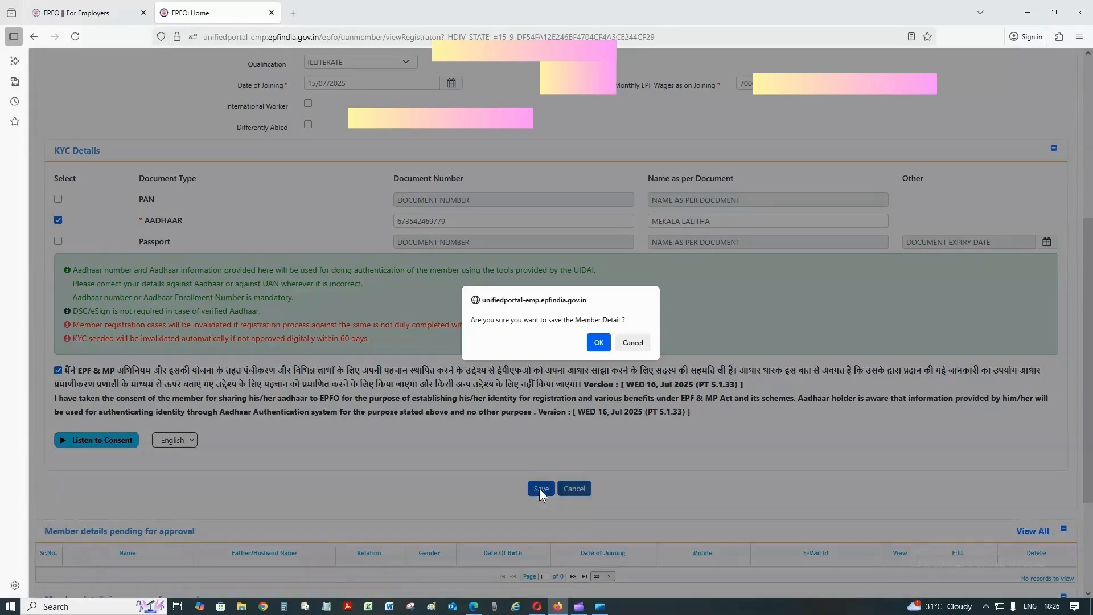
{"action": "left_click", "coordinate": [599, 343]}
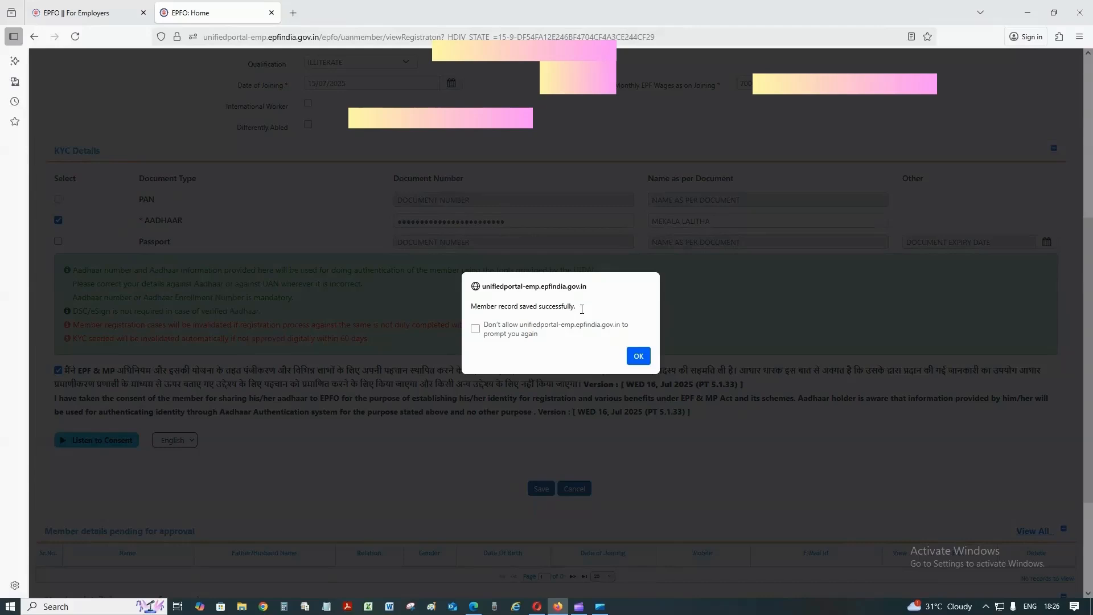
Acknowledge the saved message and view the member pending approval as a PDF
{"action": "left_click", "coordinate": [638, 356]}
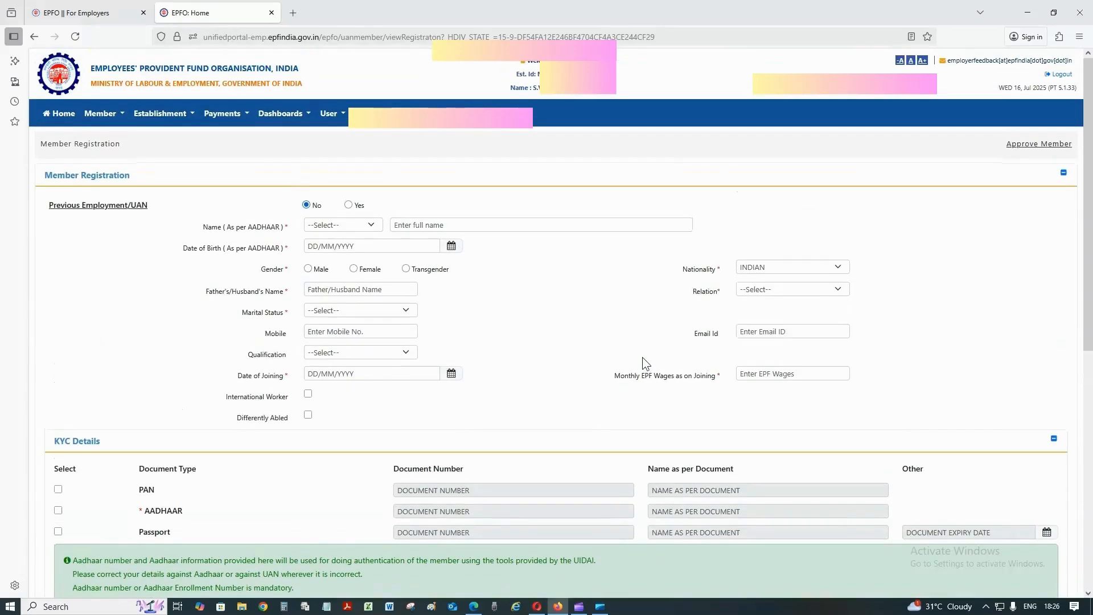
{"action": "scroll", "coordinate": [609, 438], "scroll_direction": "down", "scroll_amount": 5}
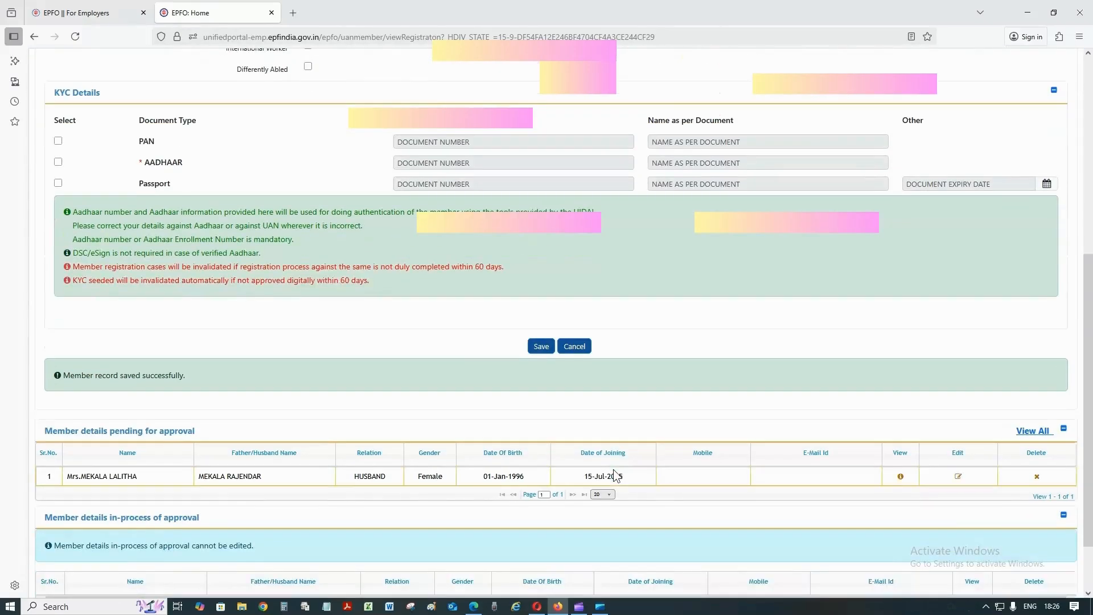
{"action": "scroll", "coordinate": [513, 444], "scroll_direction": "down", "scroll_amount": 2}
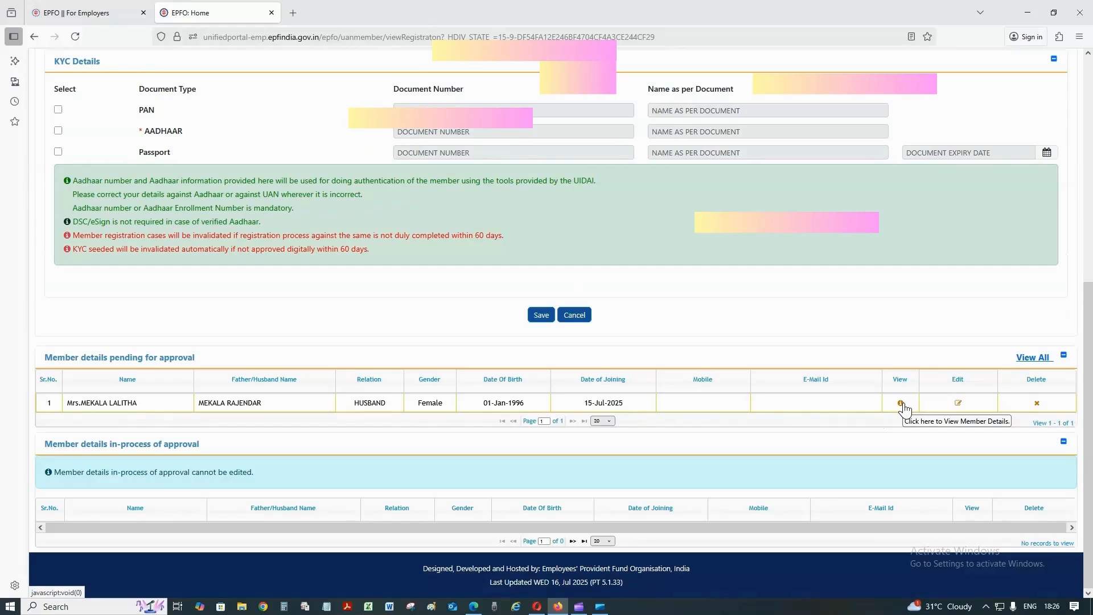
{"action": "left_click", "coordinate": [901, 403]}
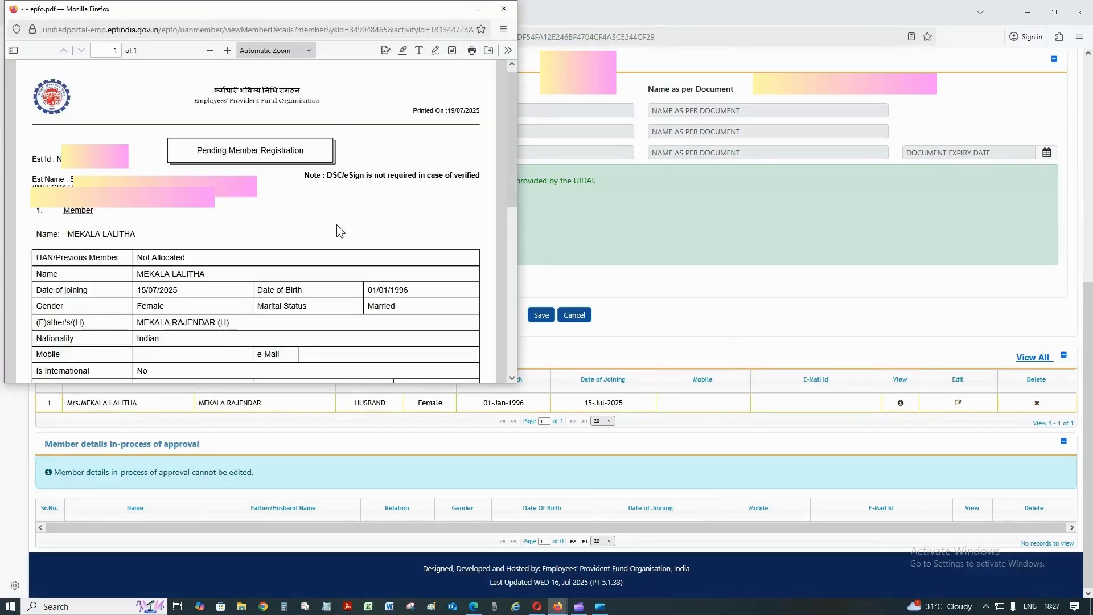
Maximize the pending registration PDF and review it, noting UAN is Not Allocated
{"action": "left_click", "coordinate": [477, 10]}
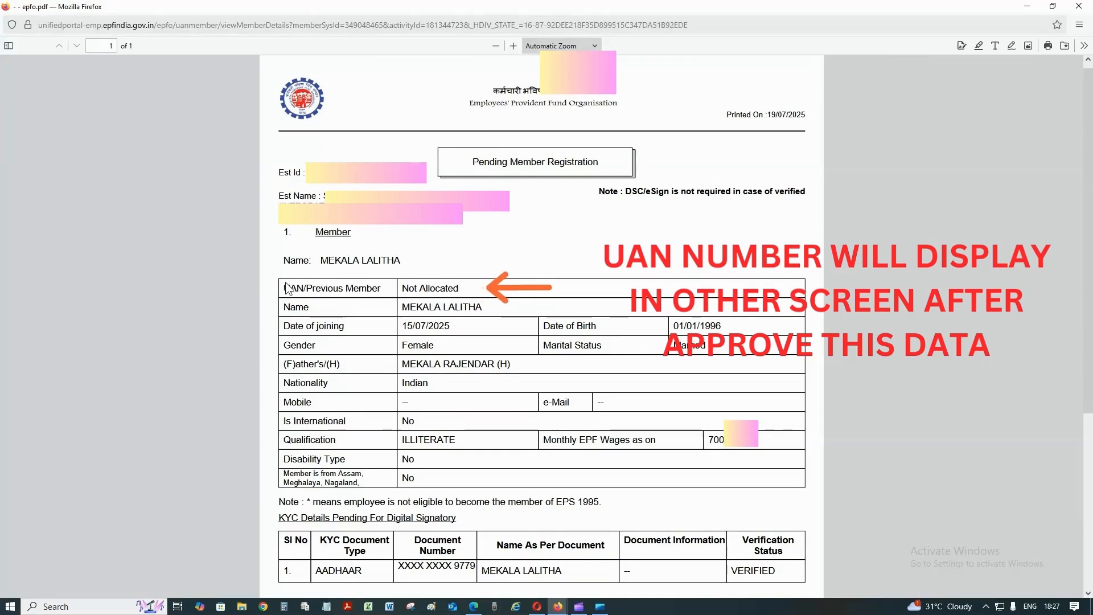
{"action": "key", "text": "ctrl+a"}
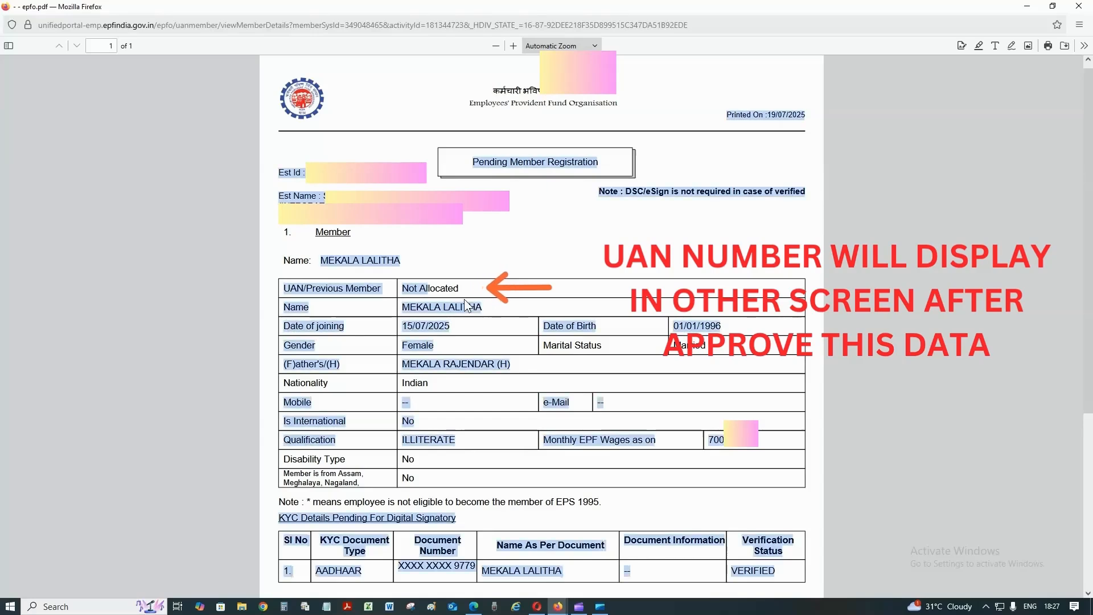
{"action": "double_click", "coordinate": [460, 292]}
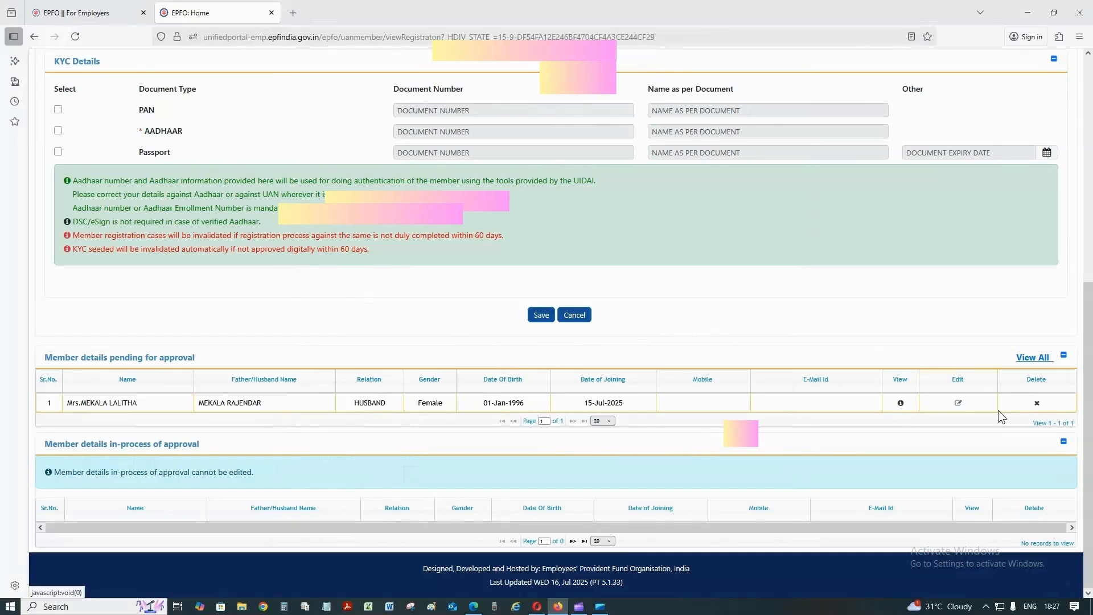
{"action": "left_click", "coordinate": [959, 403]}
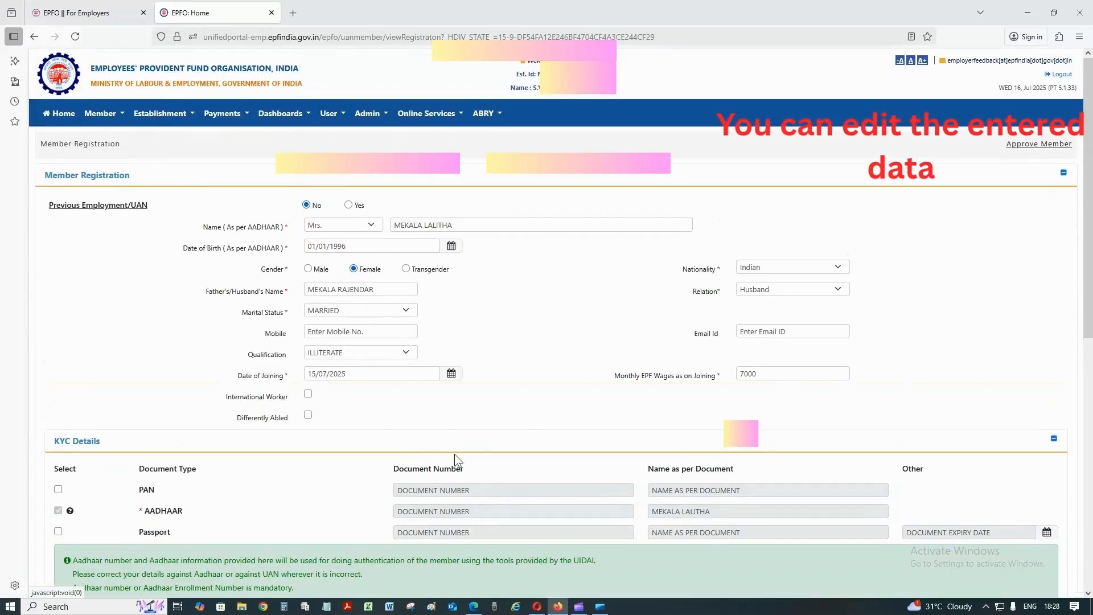
{"action": "scroll", "coordinate": [473, 452], "scroll_direction": "down", "scroll_amount": 5}
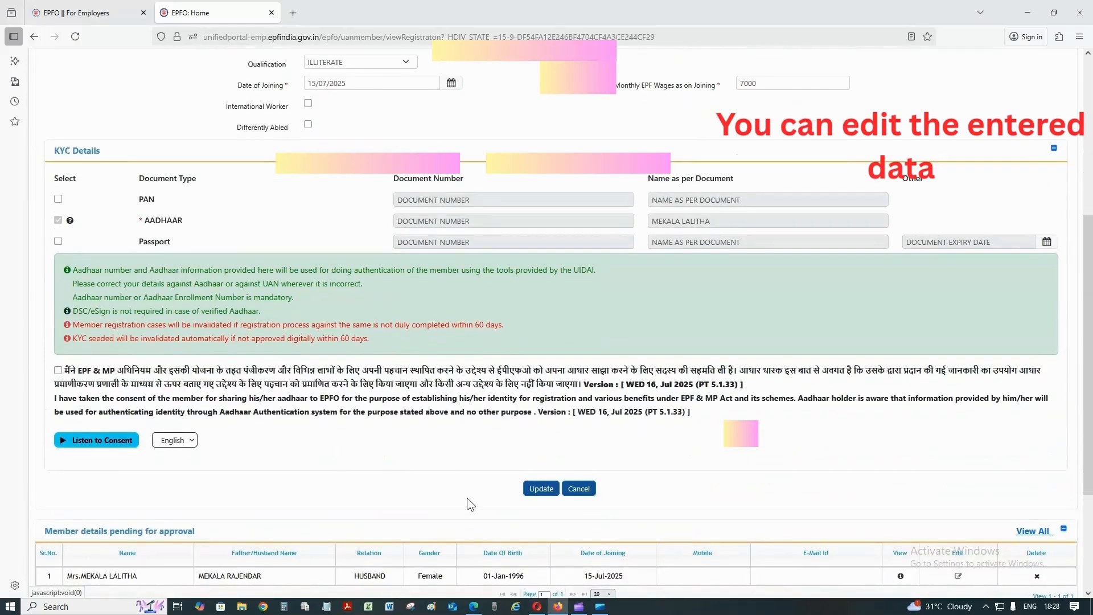
{"action": "scroll", "coordinate": [681, 487], "scroll_direction": "up", "scroll_amount": 3}
{"action": "scroll", "coordinate": [681, 487], "scroll_direction": "up", "scroll_amount": 2}
{"action": "scroll", "coordinate": [595, 415], "scroll_direction": "down", "scroll_amount": 7}
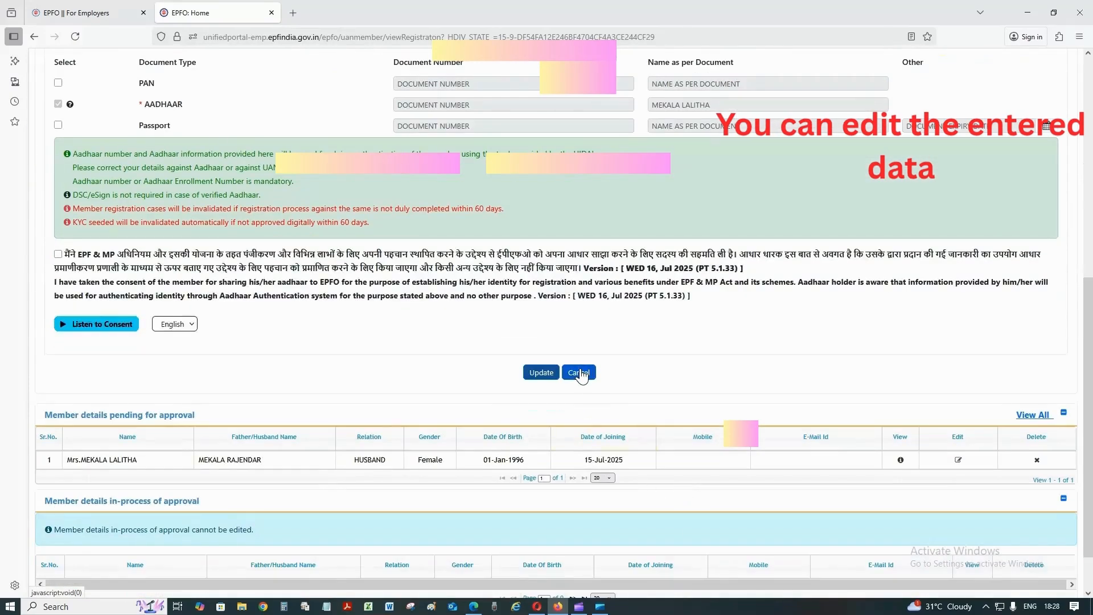
{"action": "left_click", "coordinate": [579, 372]}
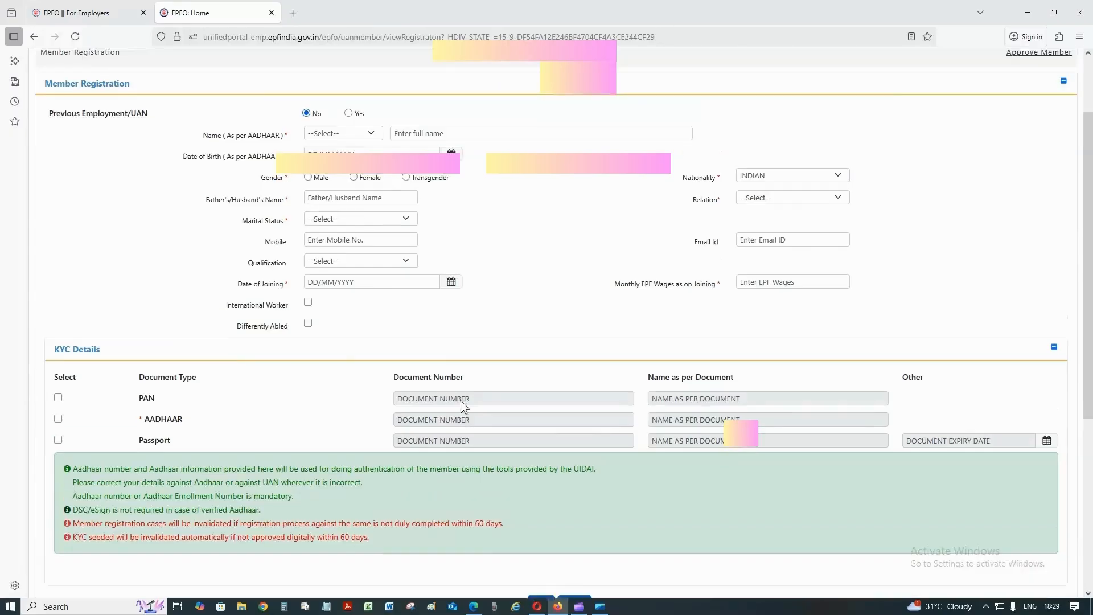
Choose APPROVALS from the Member menu to list the pending Individual Registration
{"action": "scroll", "coordinate": [460, 401], "scroll_direction": "up", "scroll_amount": 2}
{"action": "left_click", "coordinate": [122, 115]}
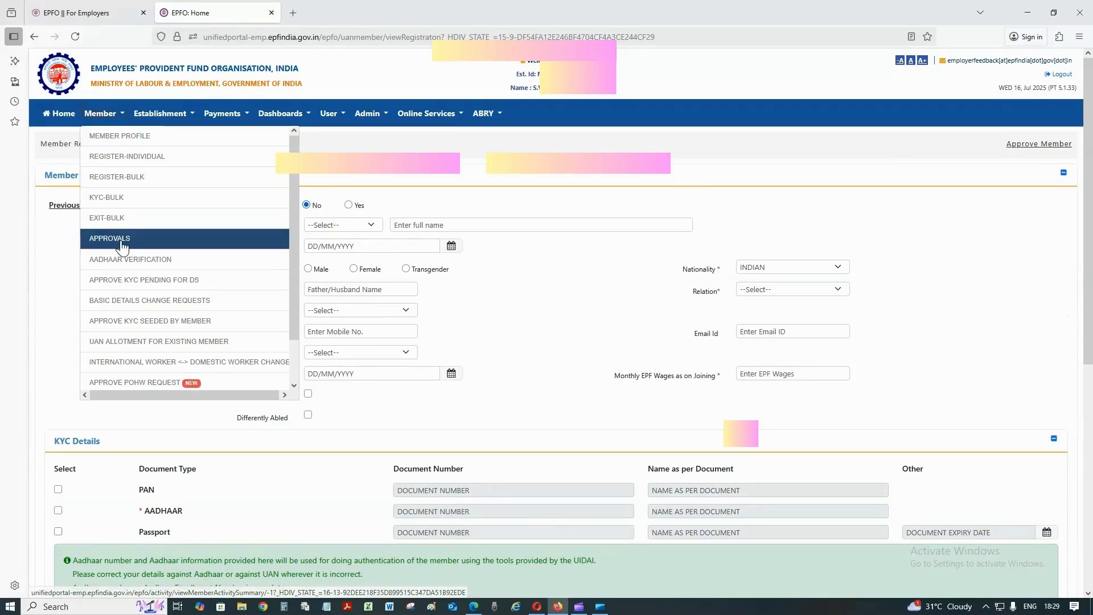
{"action": "left_click", "coordinate": [147, 245]}
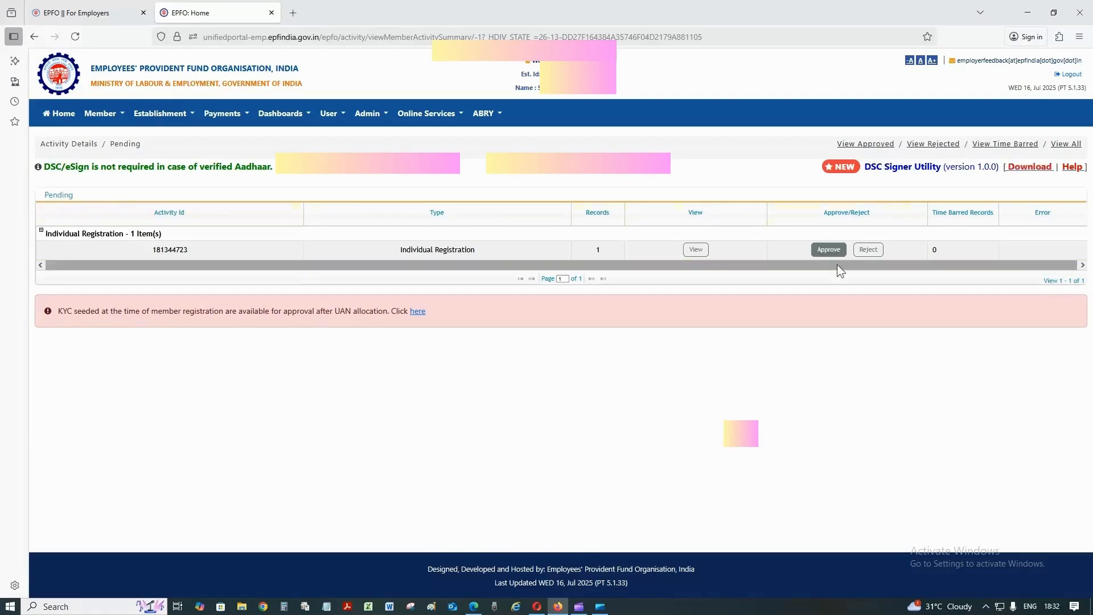
{"action": "left_click", "coordinate": [695, 251]}
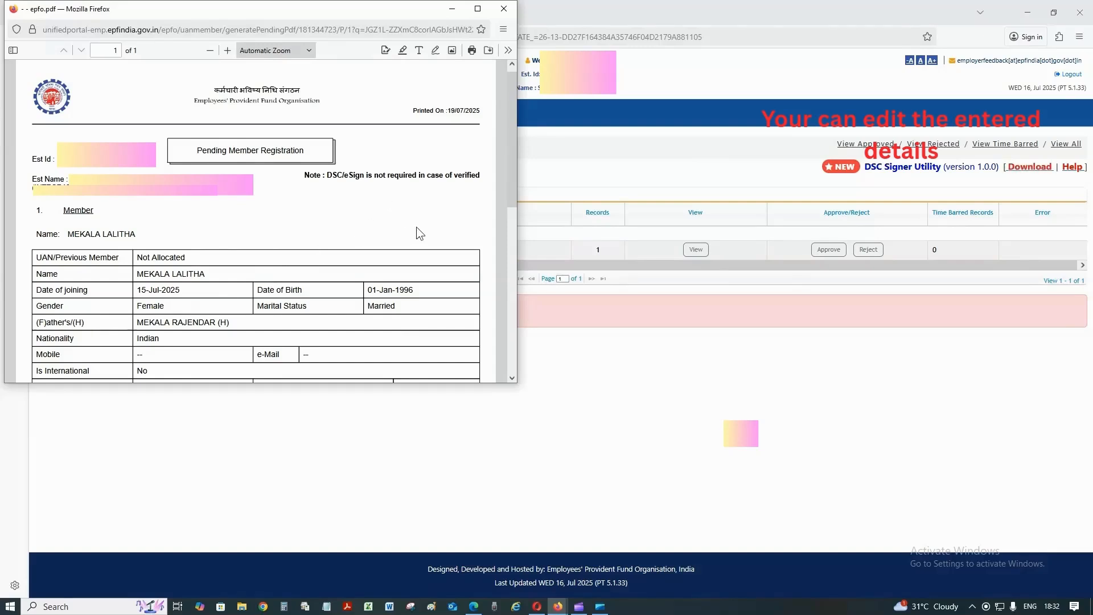
{"action": "left_click", "coordinate": [504, 9]}
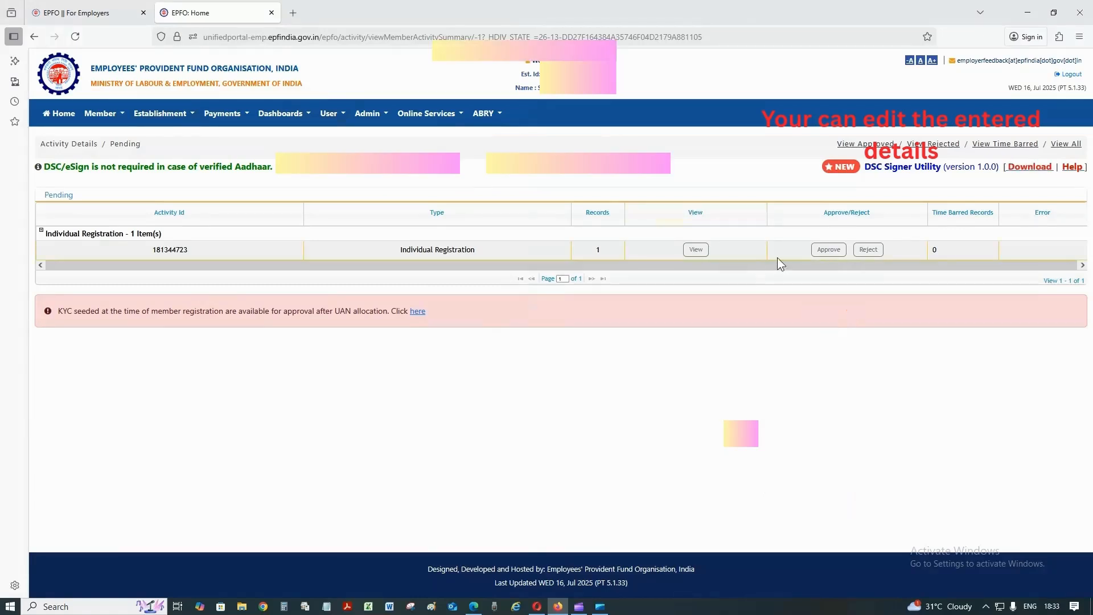
Approve the pending Individual Registration record and confirm the approval
{"action": "left_click", "coordinate": [828, 251]}
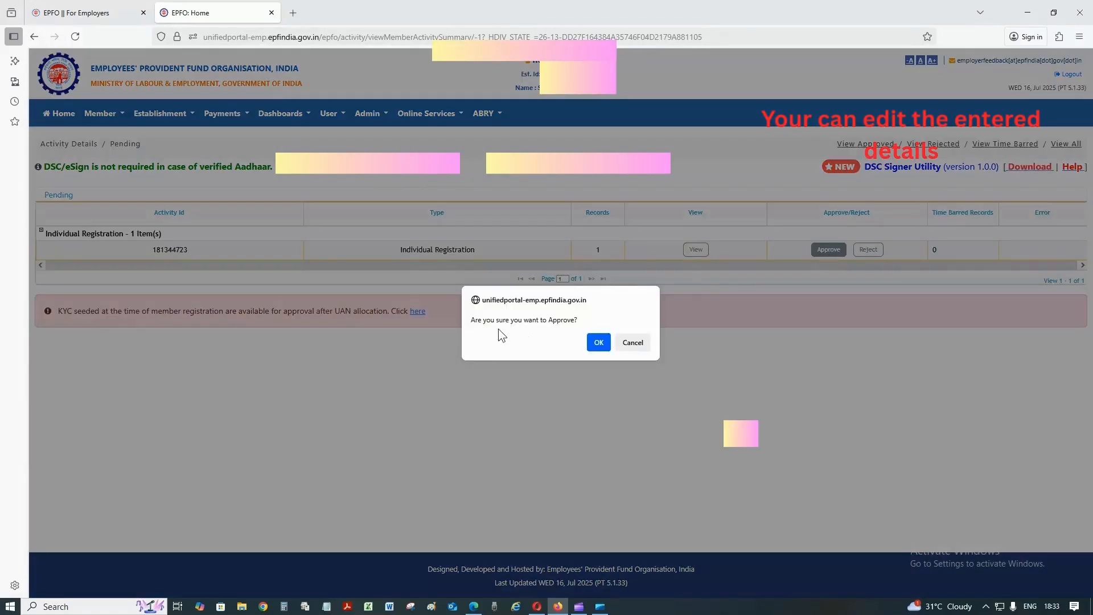
{"action": "left_click", "coordinate": [599, 343]}
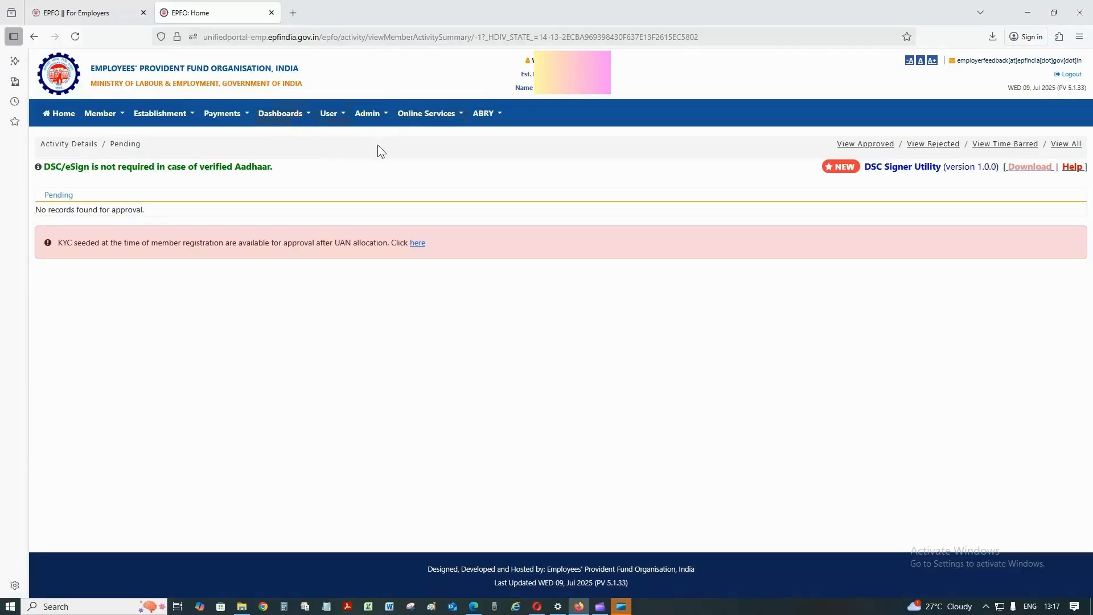
Open the ACTIVE MEMBER dashboard and set joining dates from 01/07/2025 to 22/07/2025
{"action": "left_click", "coordinate": [308, 119]}
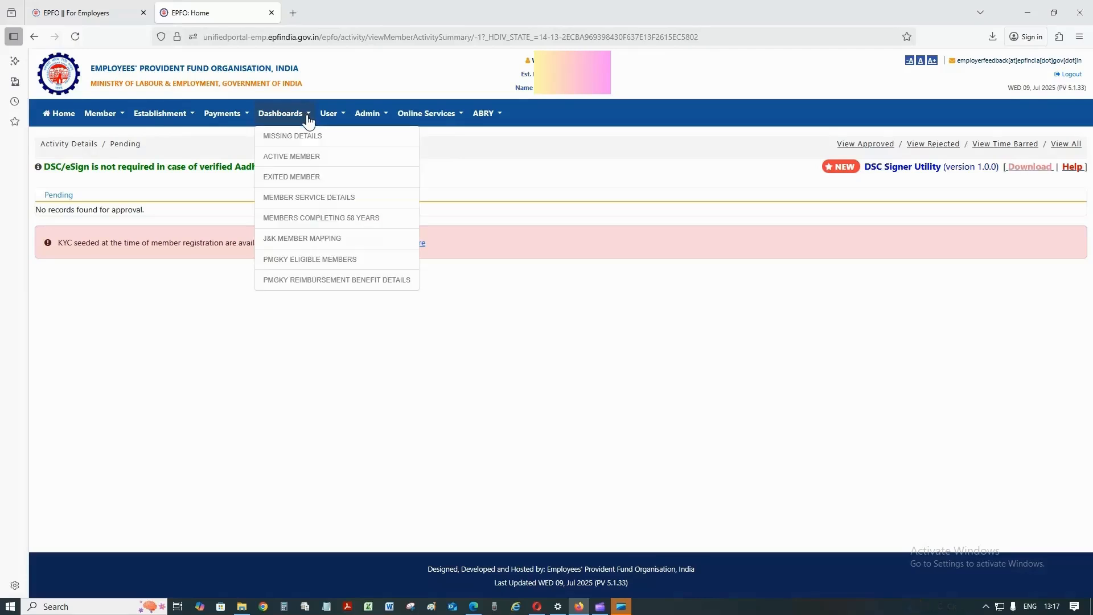
{"action": "left_click", "coordinate": [328, 163]}
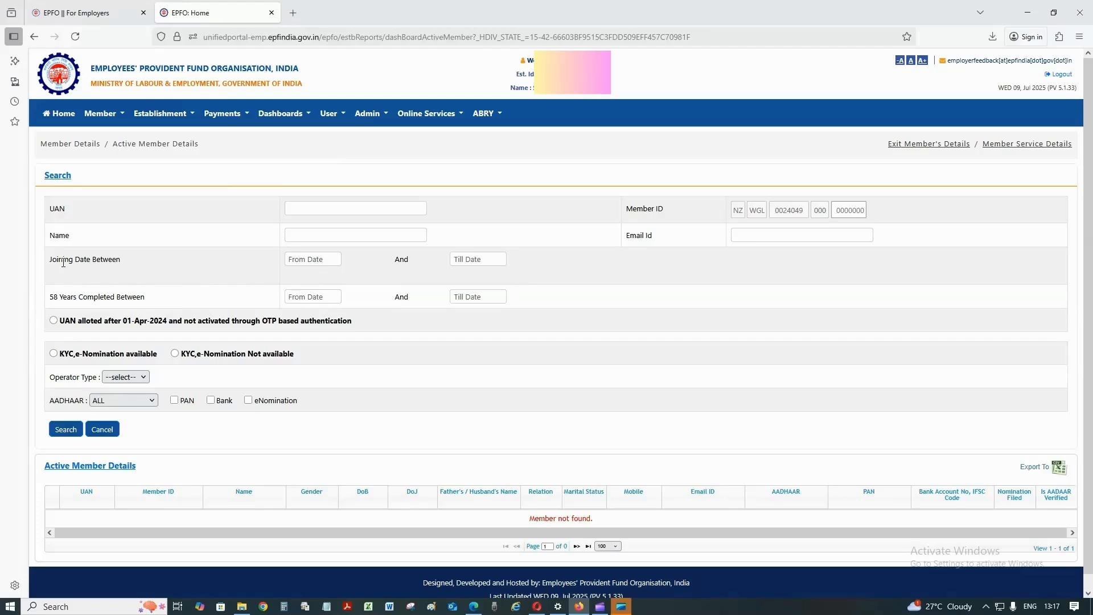
{"action": "left_click", "coordinate": [306, 263]}
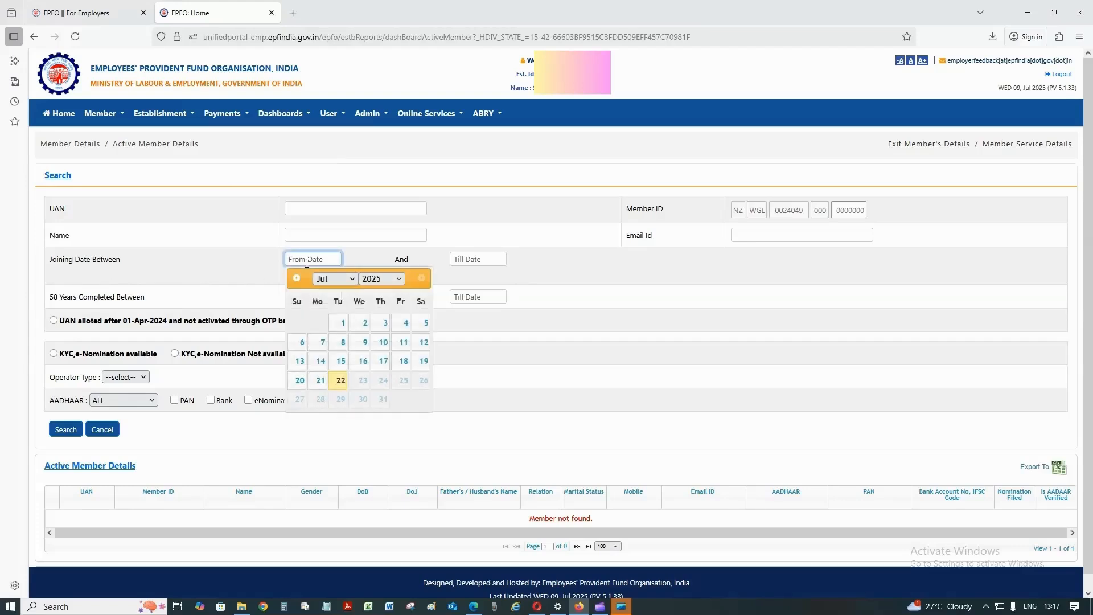
{"action": "left_click", "coordinate": [343, 323]}
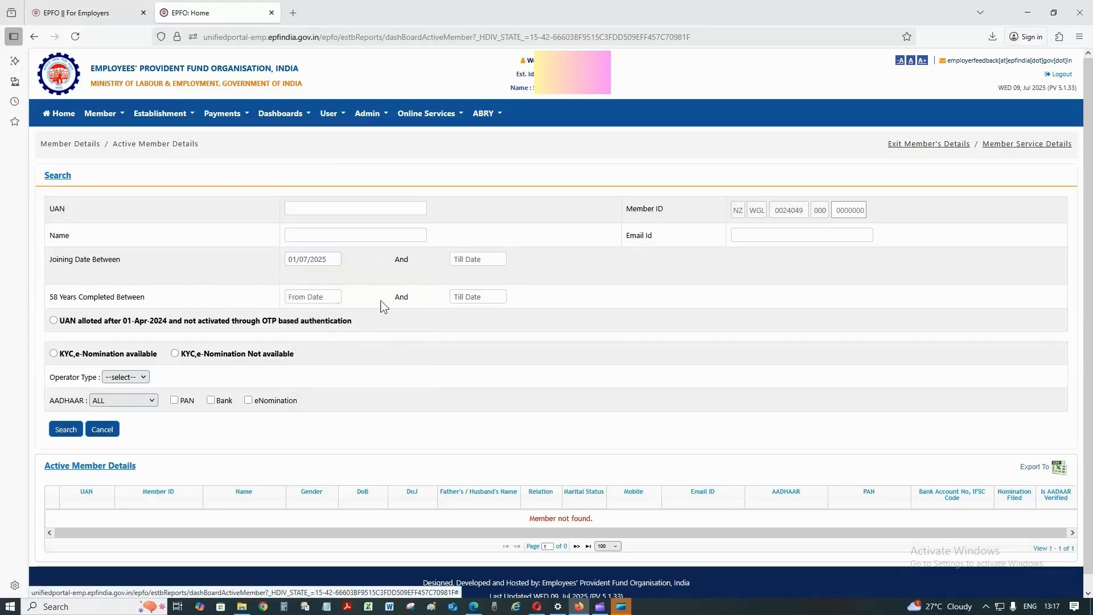
{"action": "left_click", "coordinate": [478, 262]}
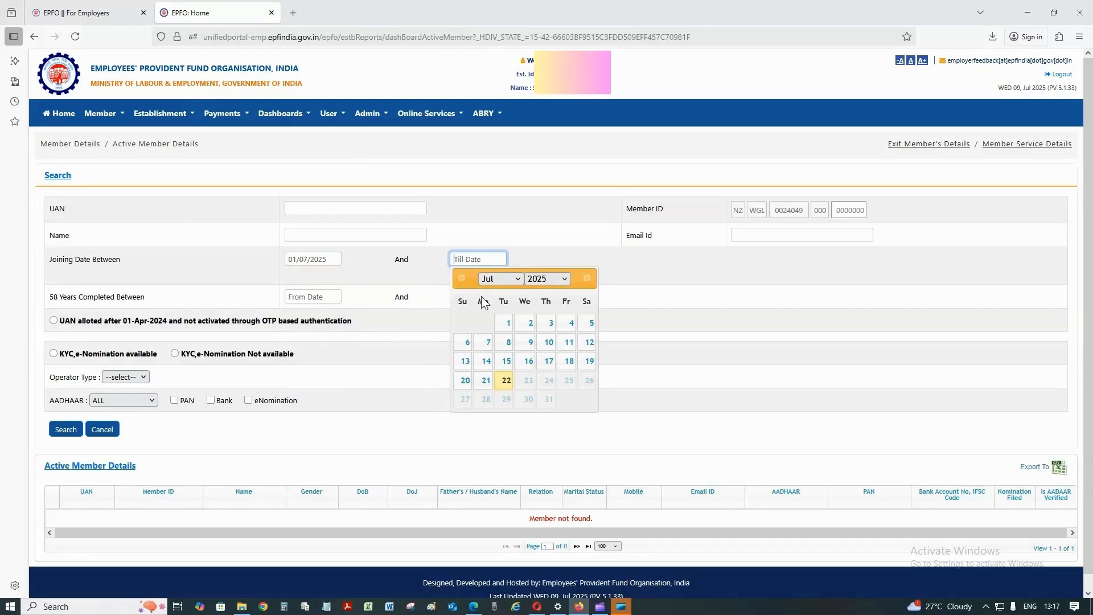
{"action": "left_click", "coordinate": [507, 379]}
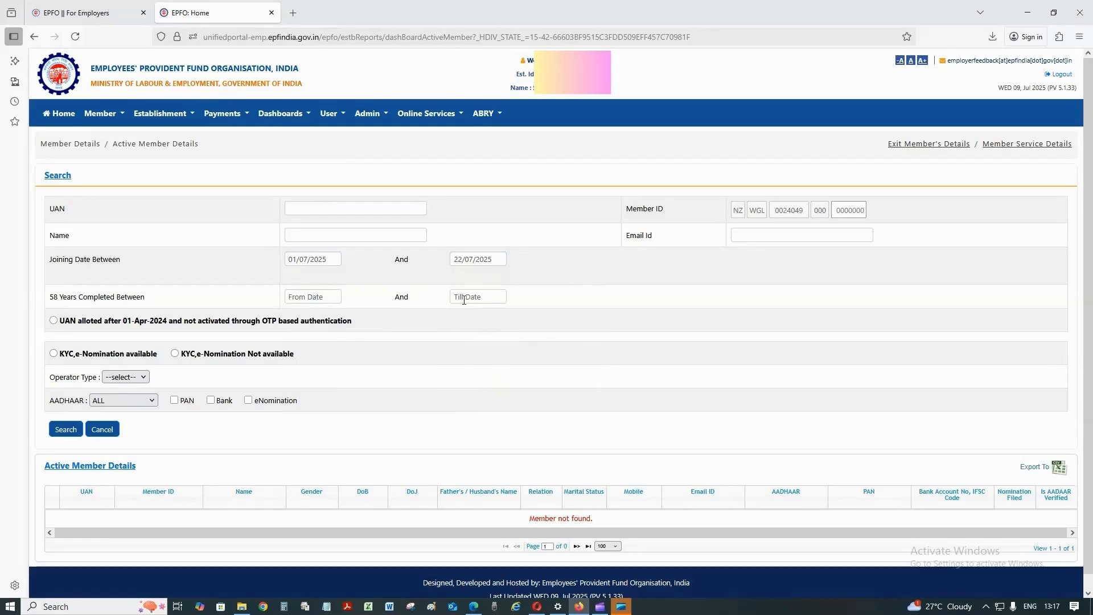
Search active members for that range and check the new member's allotted UAN
{"action": "left_click", "coordinate": [65, 429]}
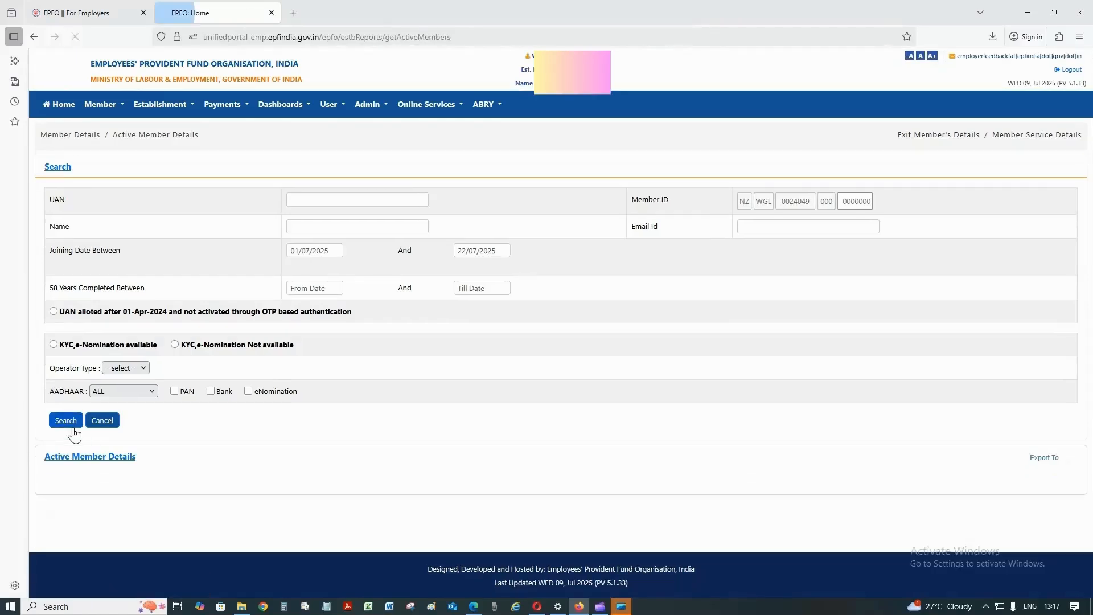
{"action": "scroll", "coordinate": [184, 426], "scroll_direction": "down", "scroll_amount": 1}
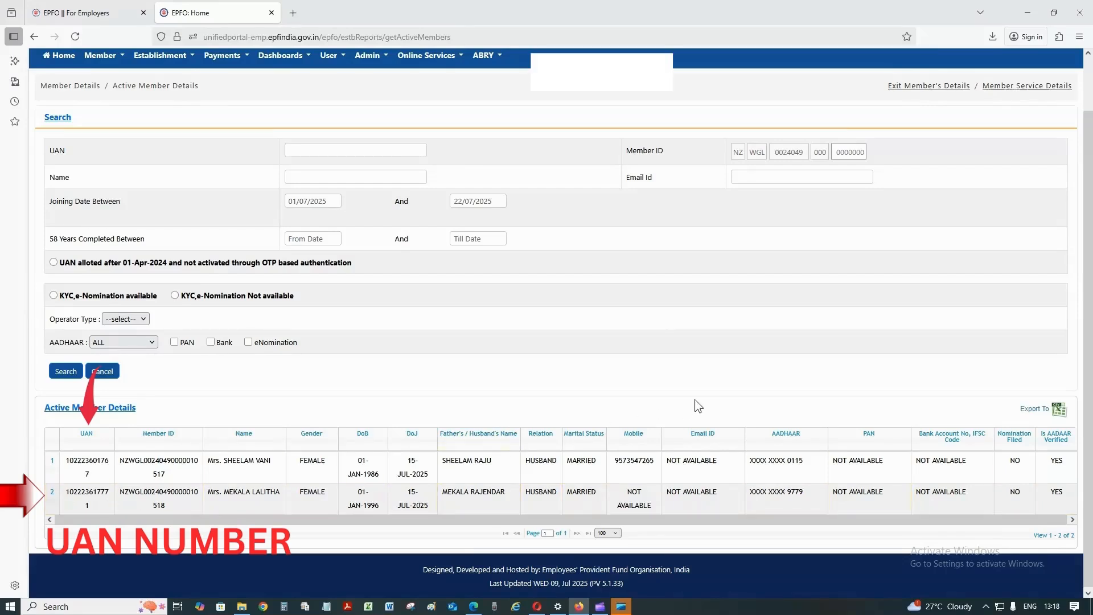
{"action": "scroll", "coordinate": [694, 398], "scroll_direction": "up", "scroll_amount": 1}
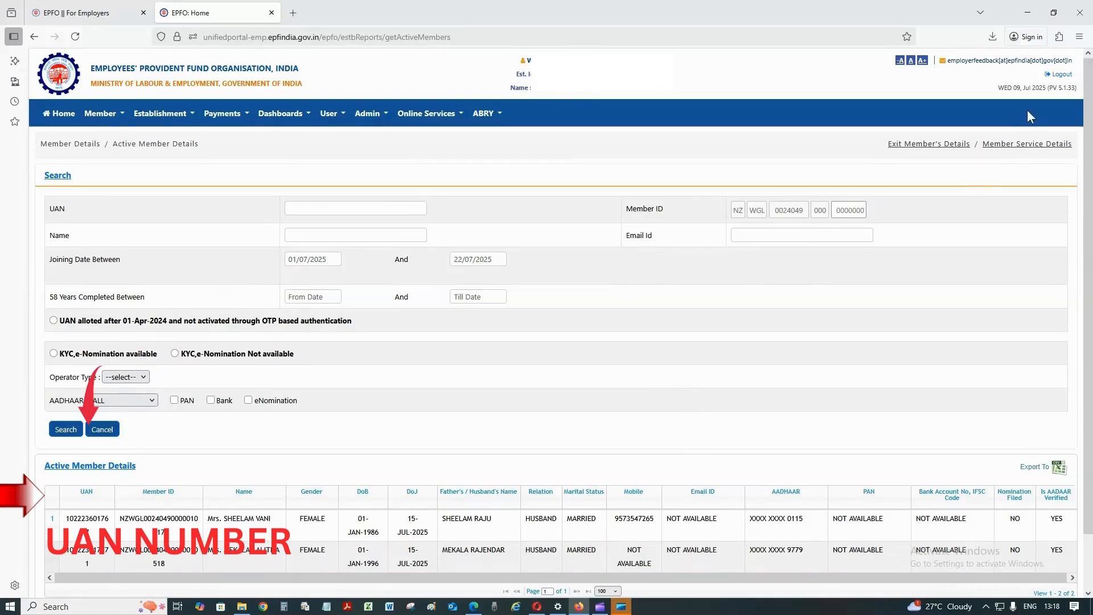